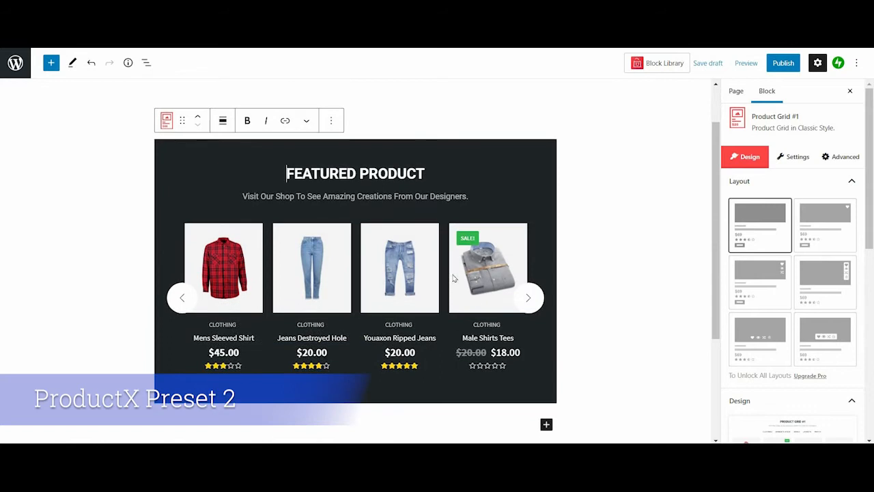
# Review the layouts and ready-made designs offered for the Product Grid #1 block, including its additional CSS class option
pyautogui.scroll(2, 683, 226)
pyautogui.scroll(-1, 717, 217)
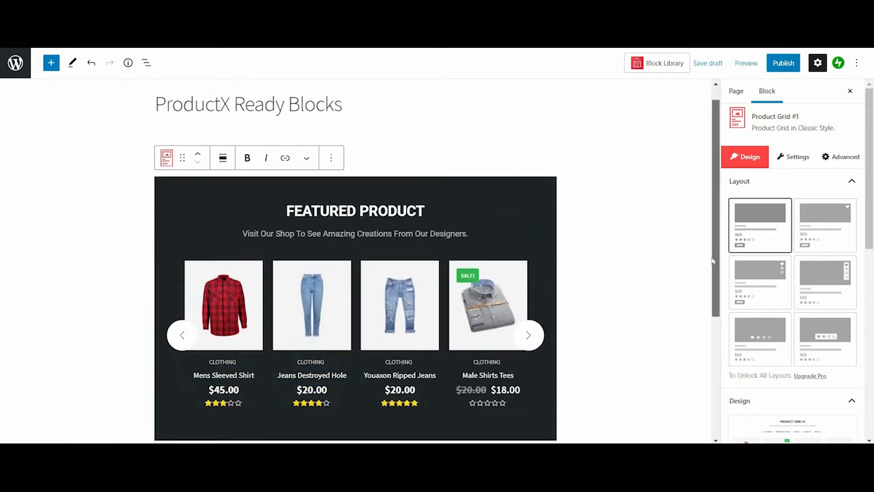
pyautogui.scroll(-1, 826, 256)
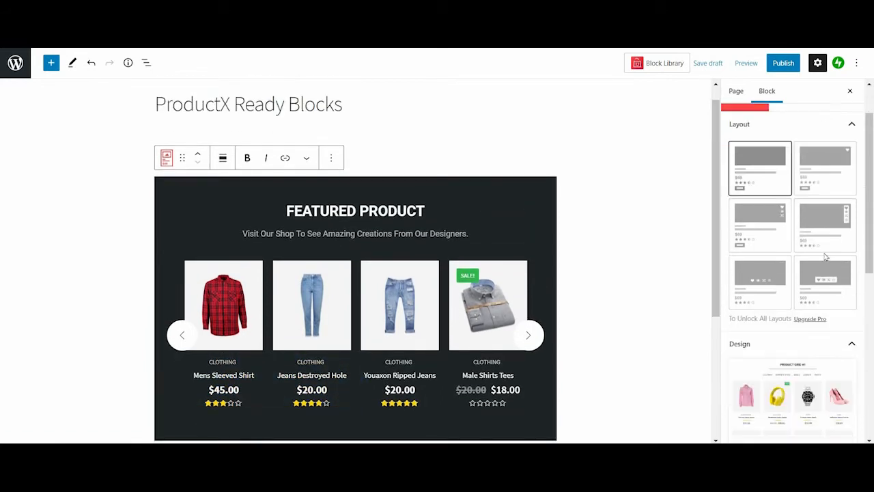
pyautogui.scroll(-4, 825, 258)
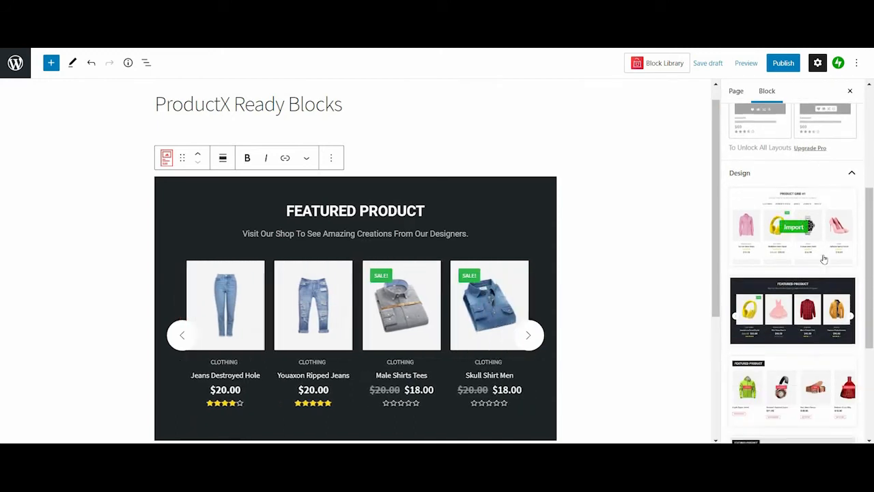
pyautogui.scroll(-3, 824, 258)
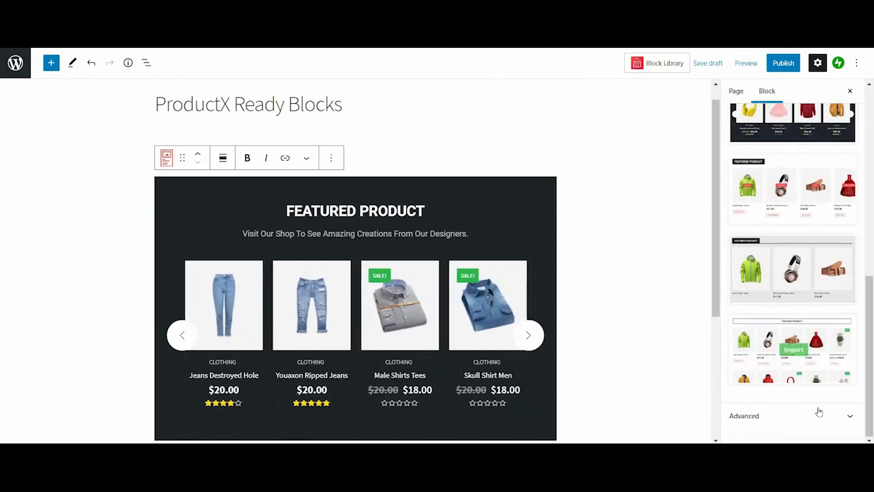
pyautogui.click(819, 407)
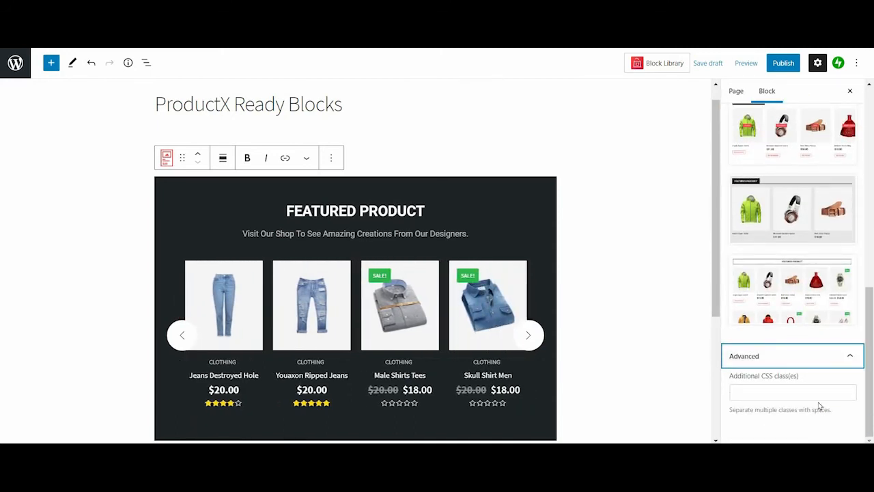
pyautogui.scroll(9, 820, 406)
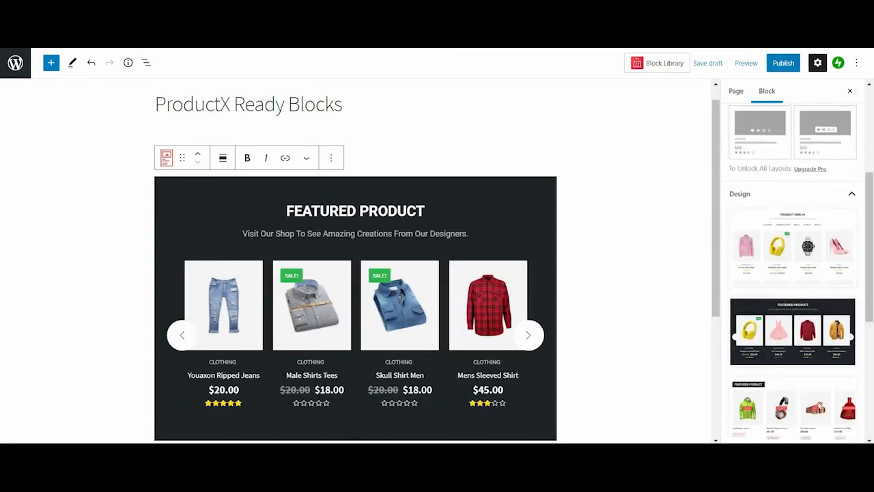
# Go through the setting sections of the Product Grid #1 block and leave the General section expanded
pyautogui.click(793, 158)
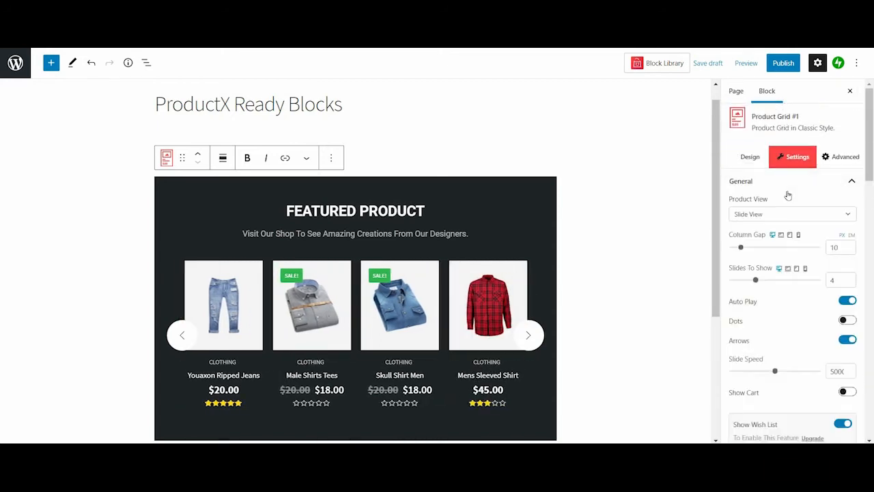
pyautogui.click(852, 182)
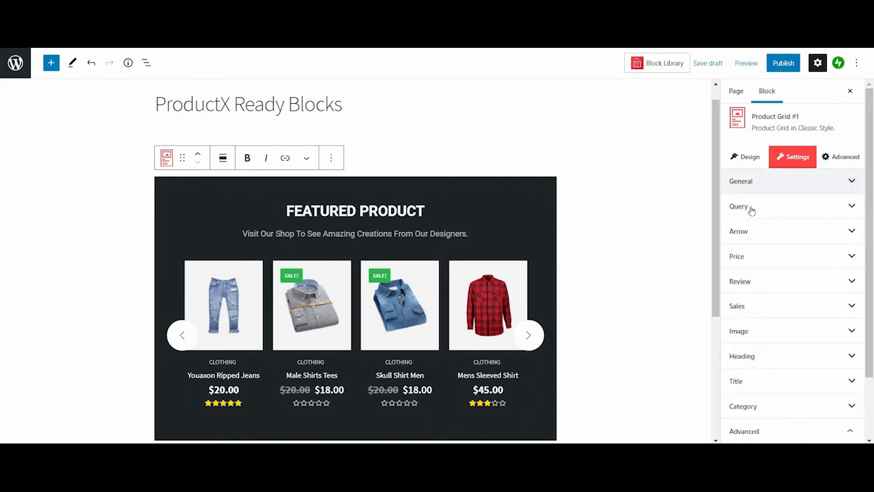
pyautogui.scroll(-2, 778, 205)
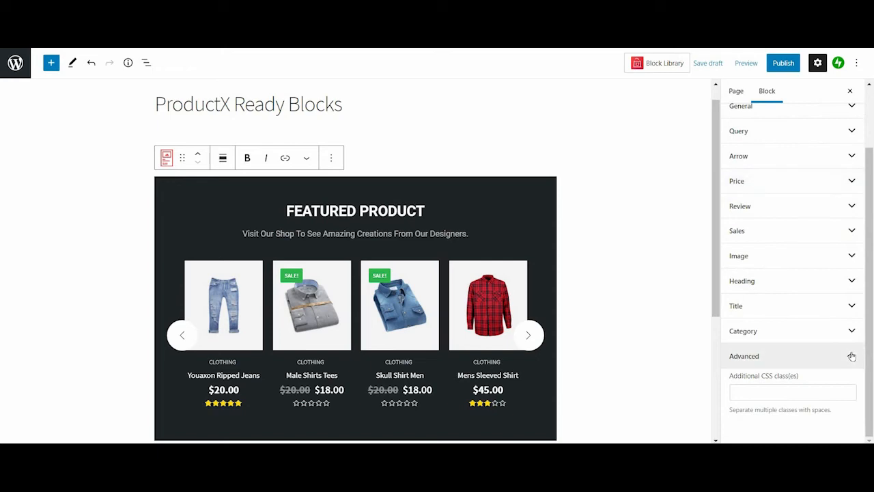
pyautogui.scroll(2, 830, 197)
pyautogui.click(819, 192)
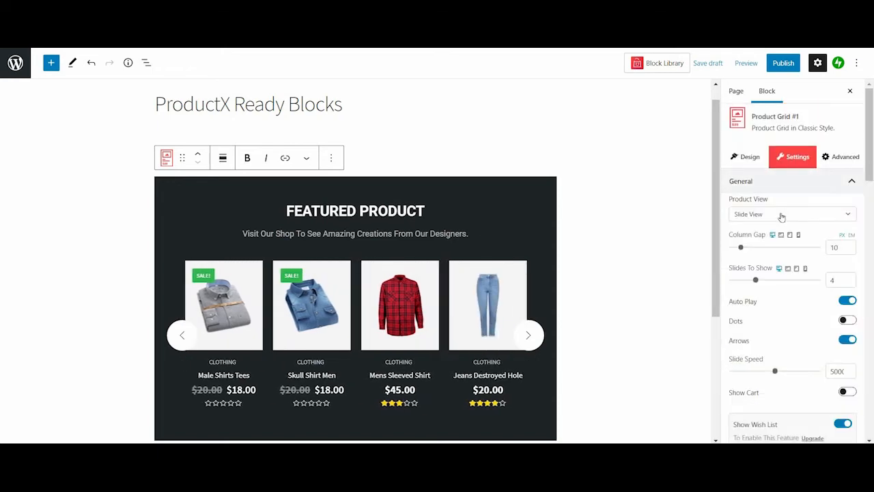
# Try Grid View as the product view of the featured products, and return to Slide View
pyautogui.click(781, 214)
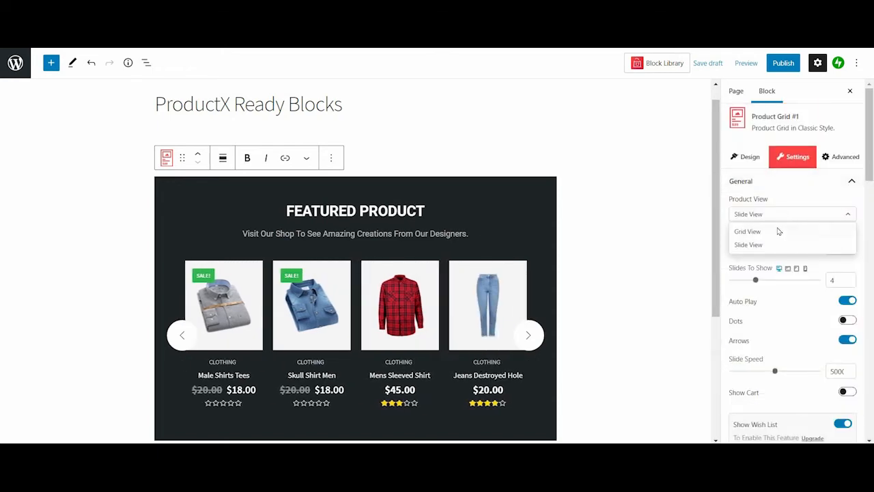
pyautogui.click(747, 231)
pyautogui.scroll(-3, 446, 255)
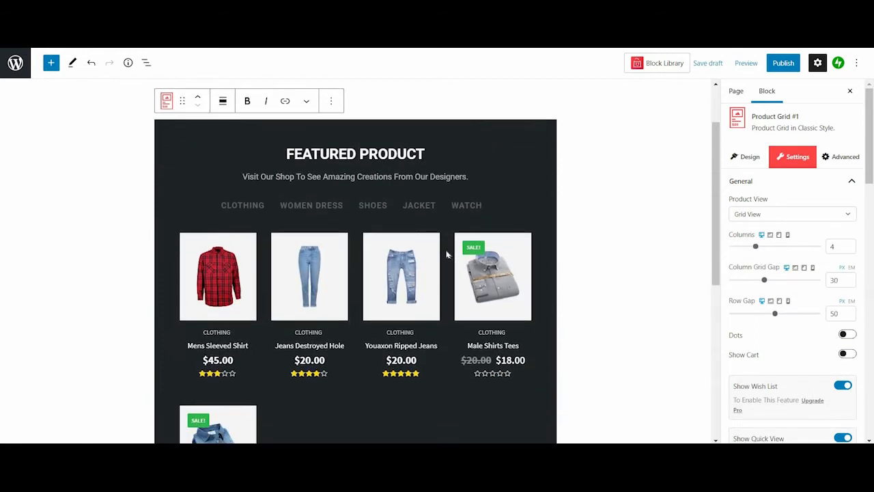
pyautogui.scroll(2, 446, 254)
pyautogui.scroll(2, 690, 220)
pyautogui.click(757, 214)
pyautogui.click(751, 244)
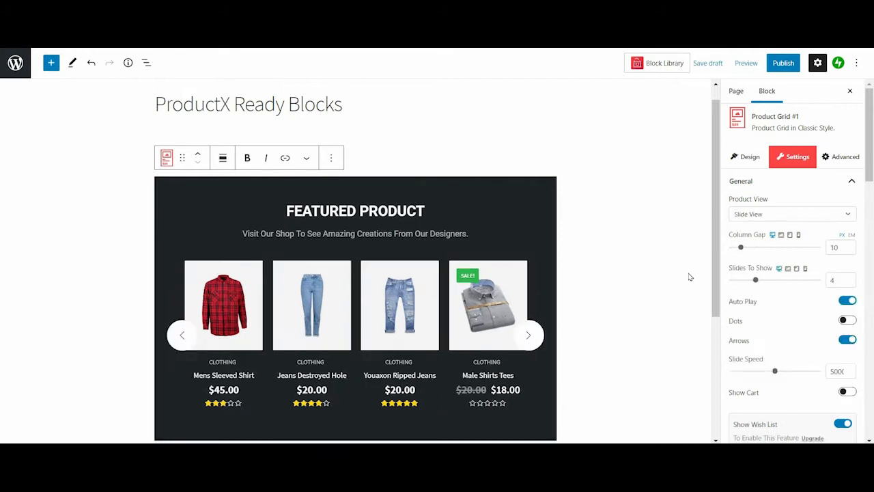
# Set the product slider's column gap to 9, try showing 3 slides, and settle on 4 slides to show
pyautogui.click(534, 336)
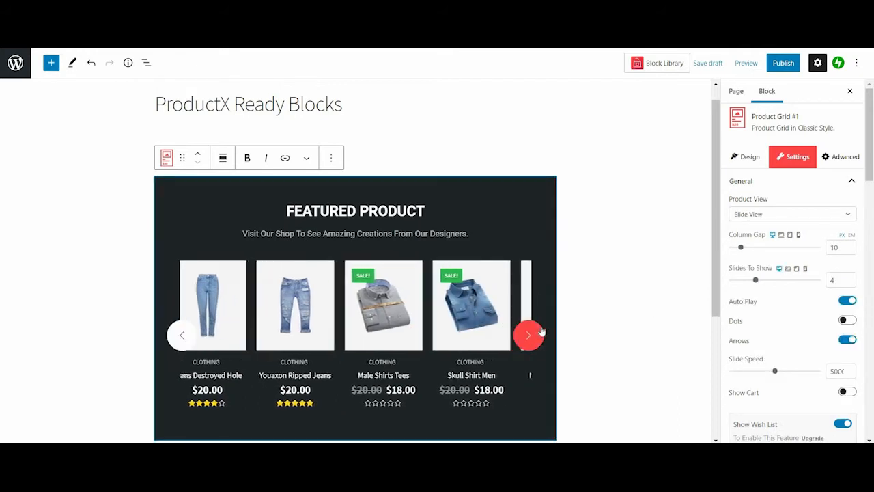
pyautogui.click(742, 248)
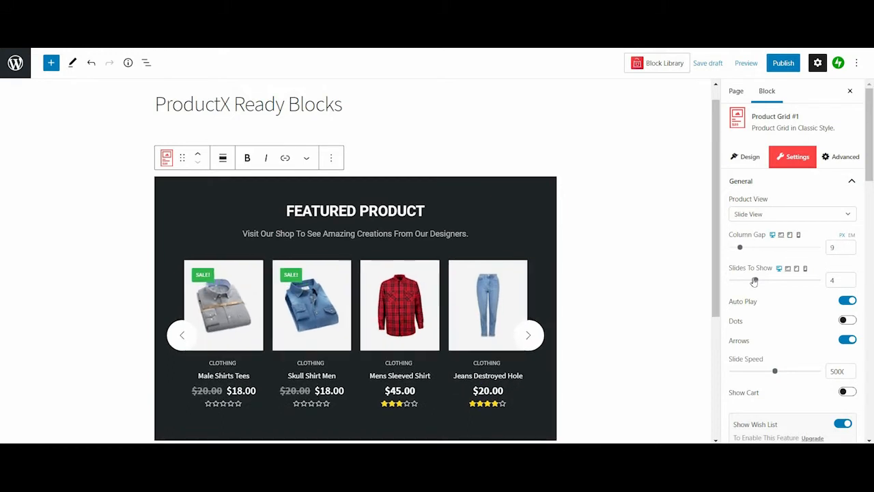
pyautogui.moveTo(763, 281); pyautogui.dragTo(747, 283)
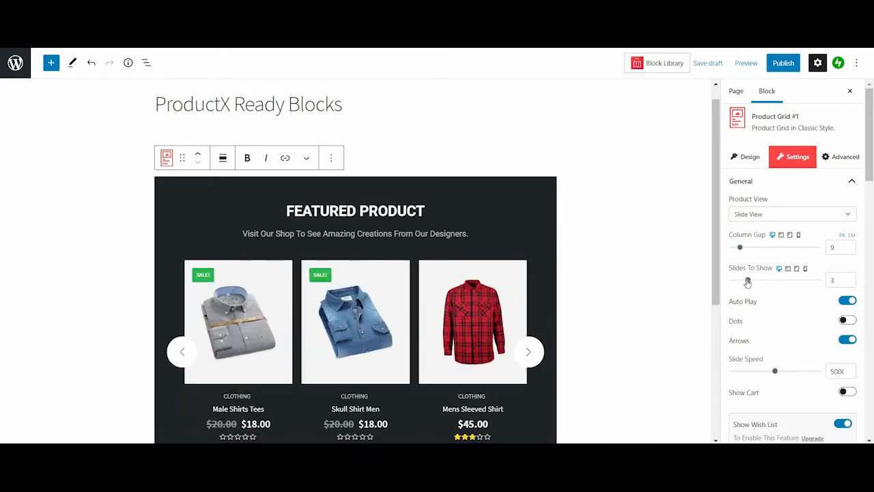
pyautogui.click(847, 277)
# Turn on the slider's navigation dots and test different slide speeds, ending with a speed of 4600
pyautogui.click(849, 323)
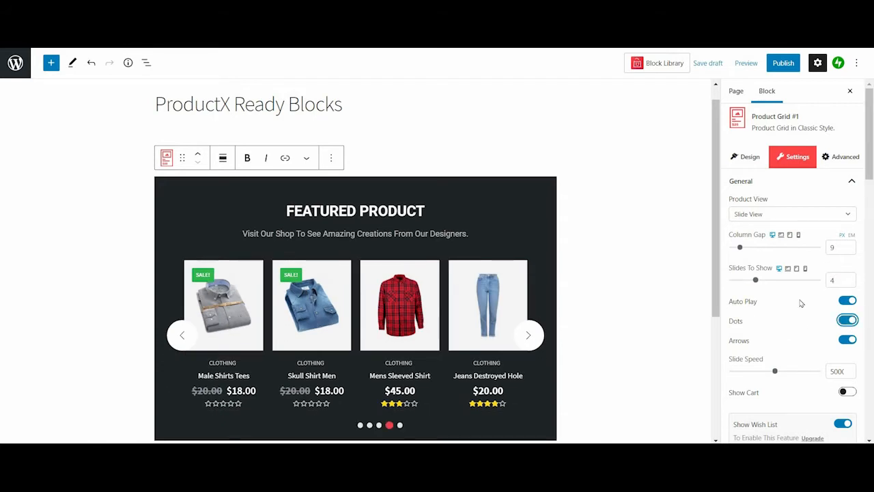
pyautogui.scroll(-1, 808, 288)
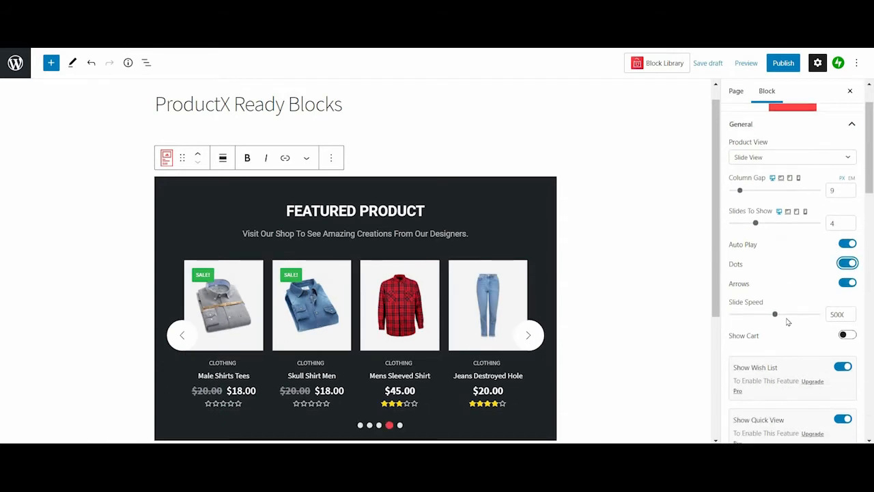
pyautogui.moveTo(779, 315); pyautogui.dragTo(786, 315)
pyautogui.click(527, 336)
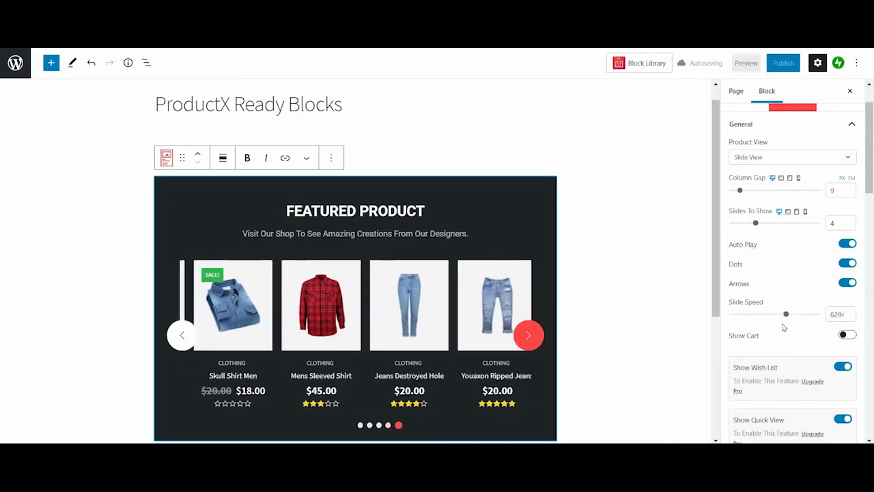
pyautogui.click(750, 314)
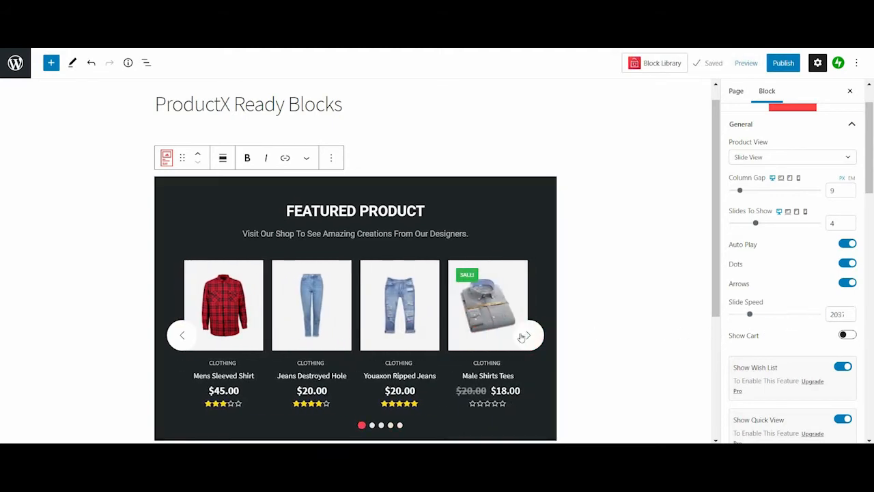
pyautogui.click(522, 336)
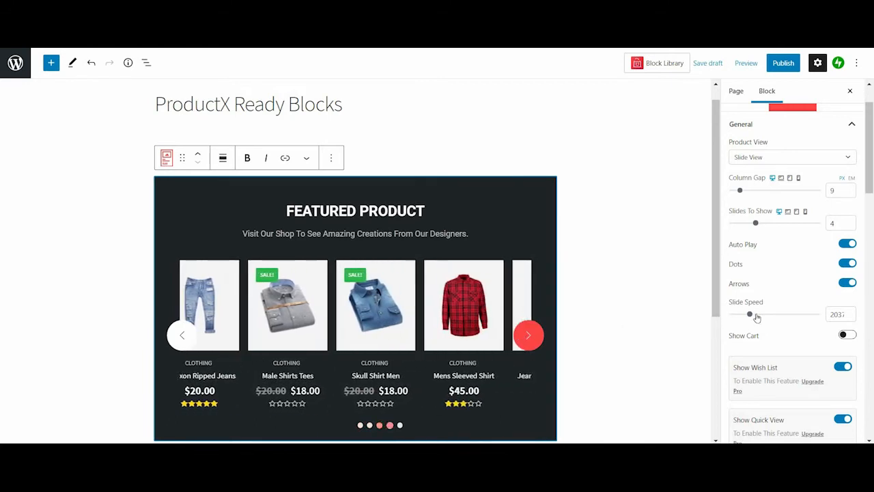
pyautogui.click(766, 319)
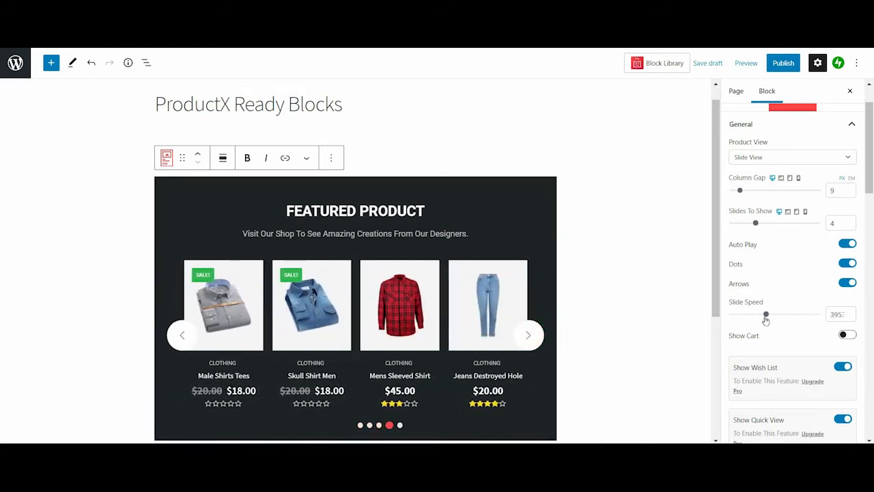
pyautogui.click(849, 312)
# Enable Show Cart so each featured product has an add-to-cart button, and check it in the slider
pyautogui.click(845, 335)
pyautogui.scroll(-2, 462, 314)
pyautogui.scroll(1, 461, 315)
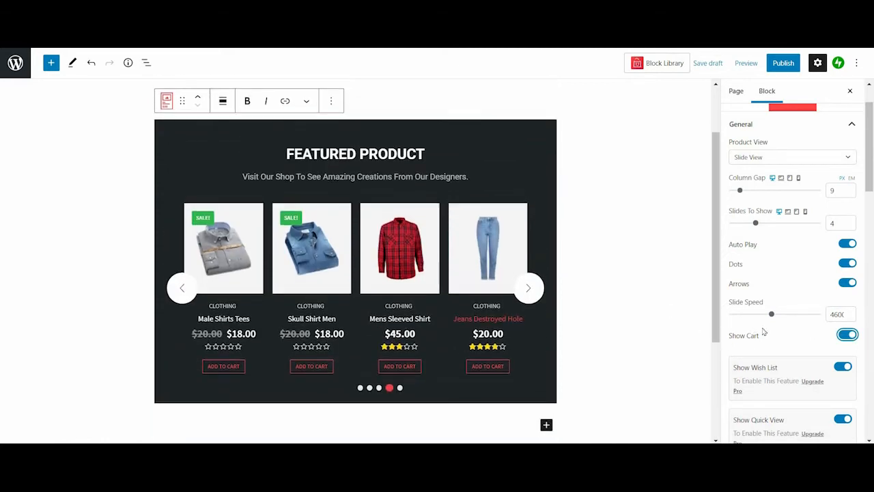
# Enable the short description and pagination for the featured products in the general settings
pyautogui.scroll(-2, 778, 321)
pyautogui.scroll(-5, 782, 308)
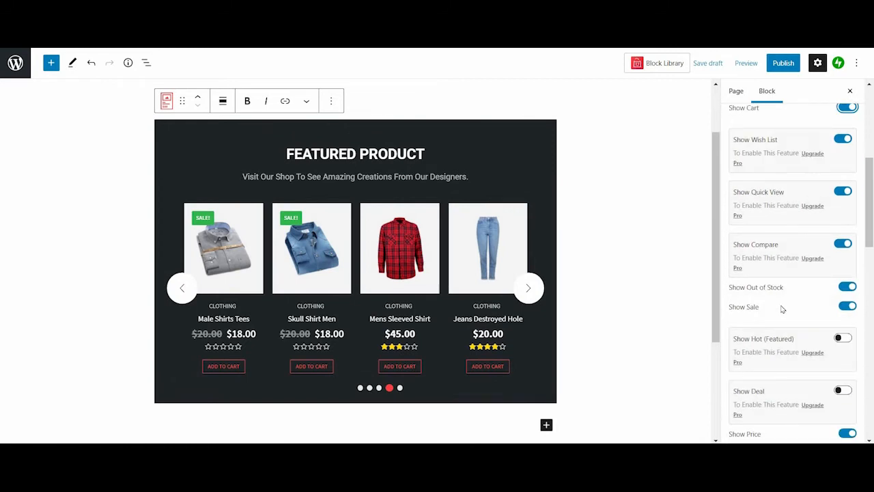
pyautogui.click(846, 322)
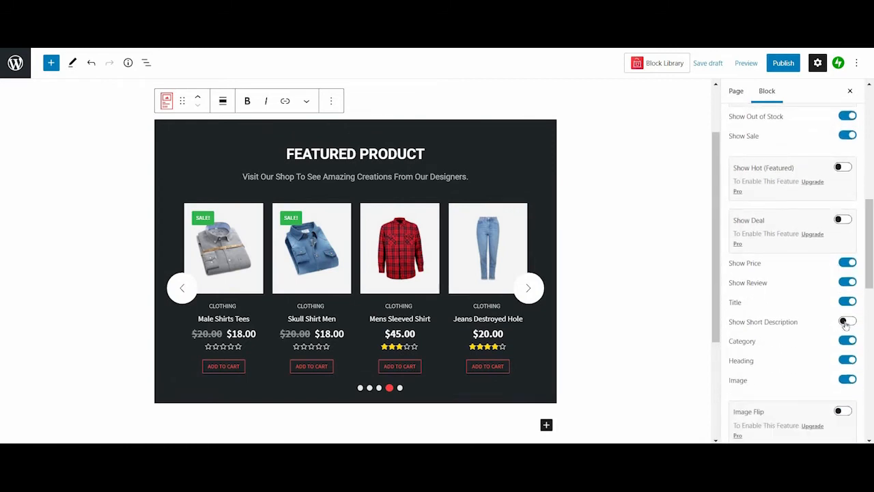
pyautogui.click(789, 322)
pyautogui.scroll(-1, 789, 315)
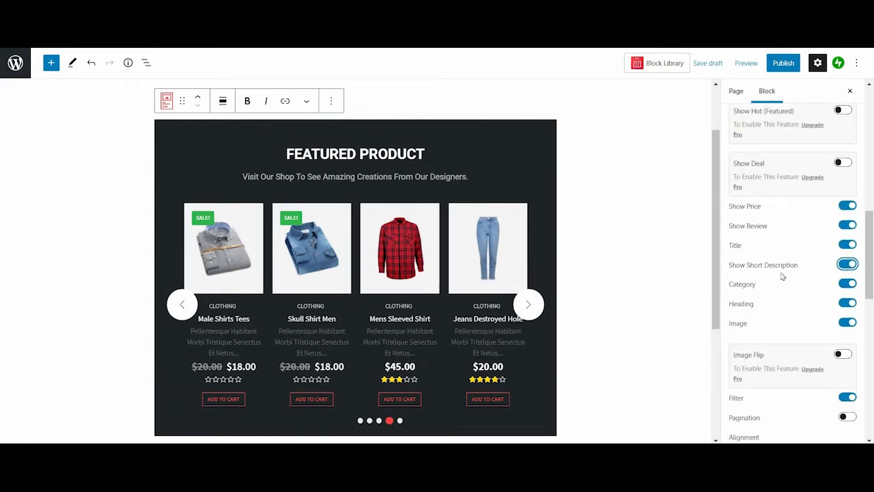
pyautogui.scroll(-1, 826, 307)
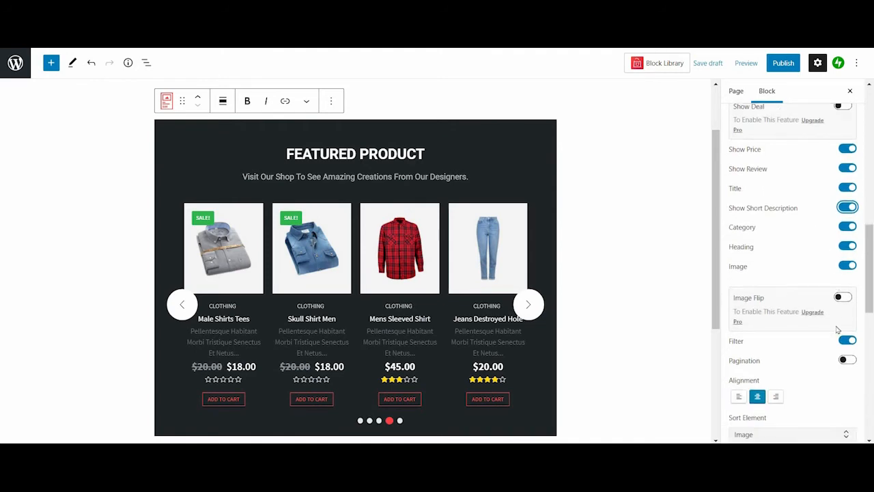
pyautogui.click(848, 360)
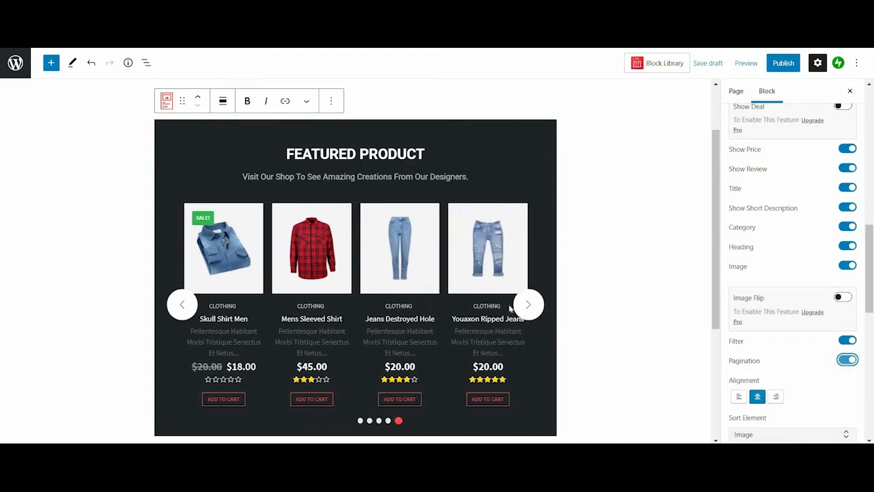
# Reorder the product elements as Image, Title, Description, Category, Review, Price, Cart
pyautogui.scroll(-1, 482, 379)
pyautogui.scroll(-3, 795, 349)
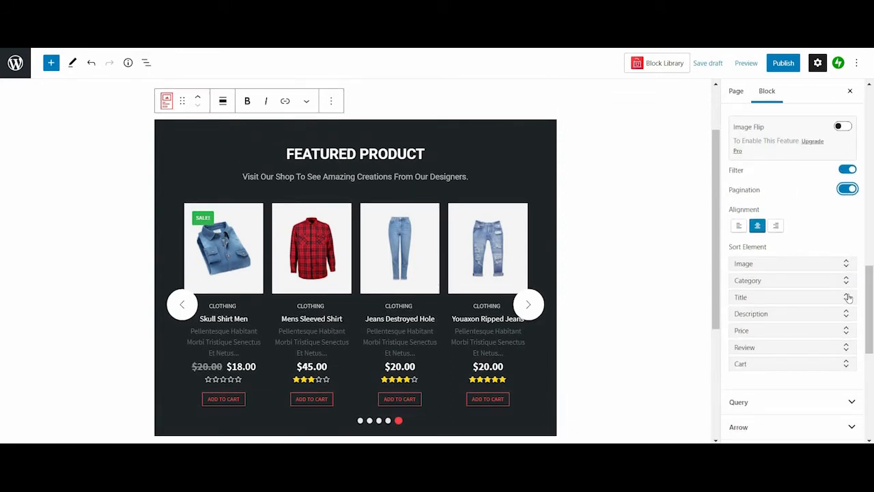
pyautogui.click(847, 295)
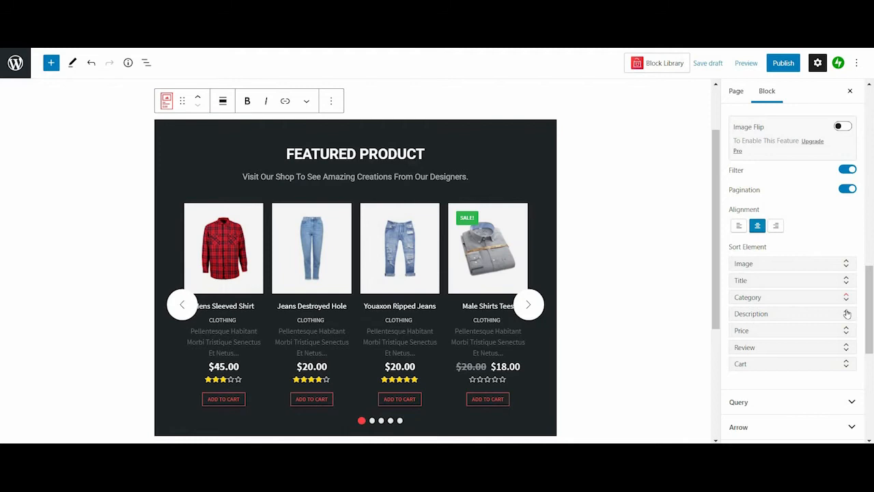
pyautogui.click(847, 312)
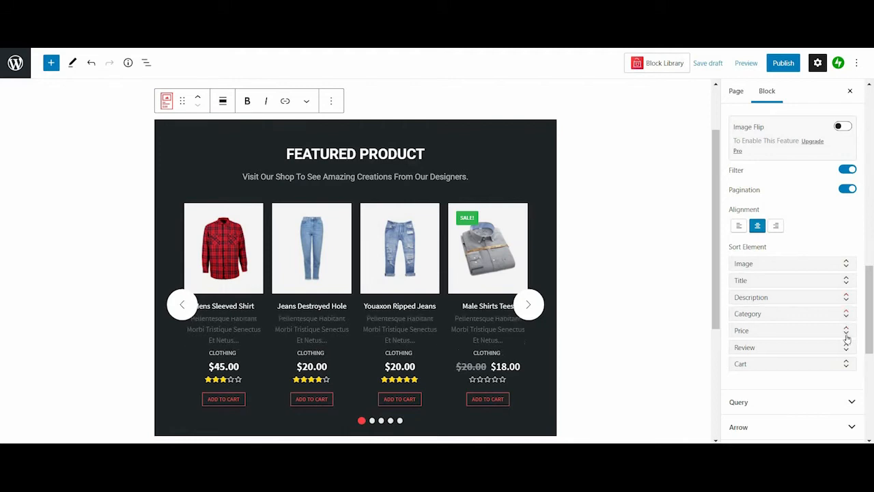
pyautogui.click(846, 335)
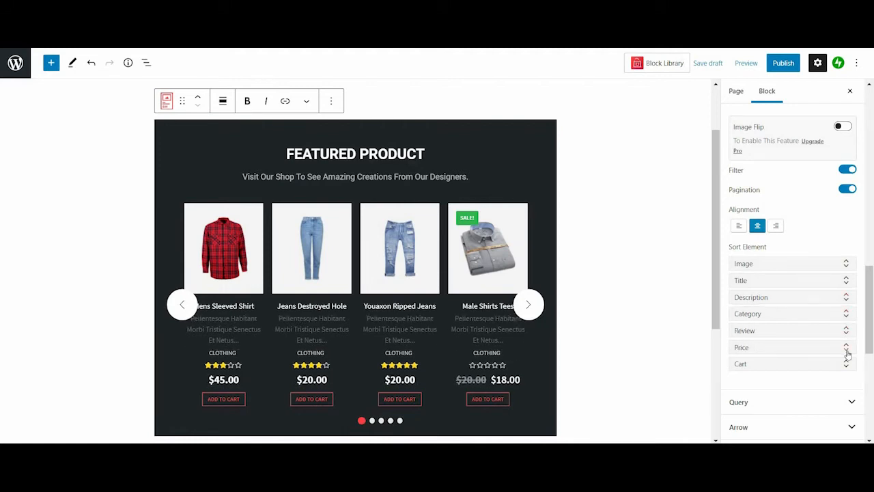
pyautogui.click(847, 352)
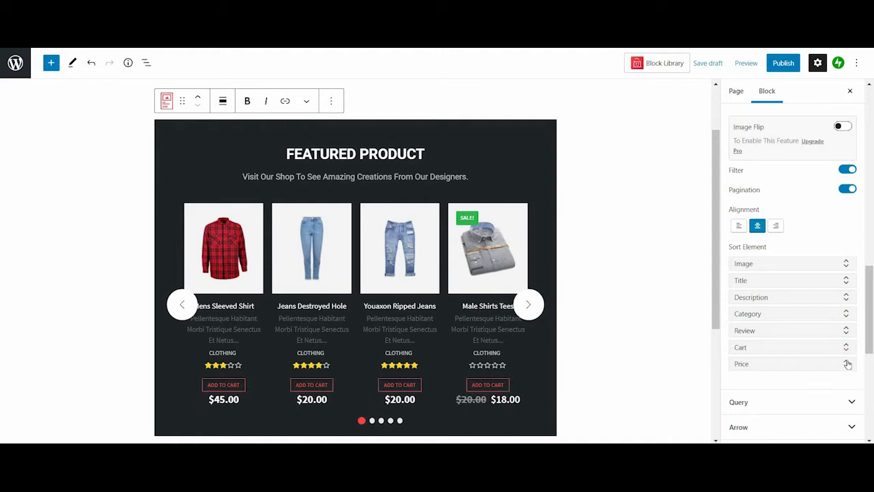
pyautogui.click(847, 363)
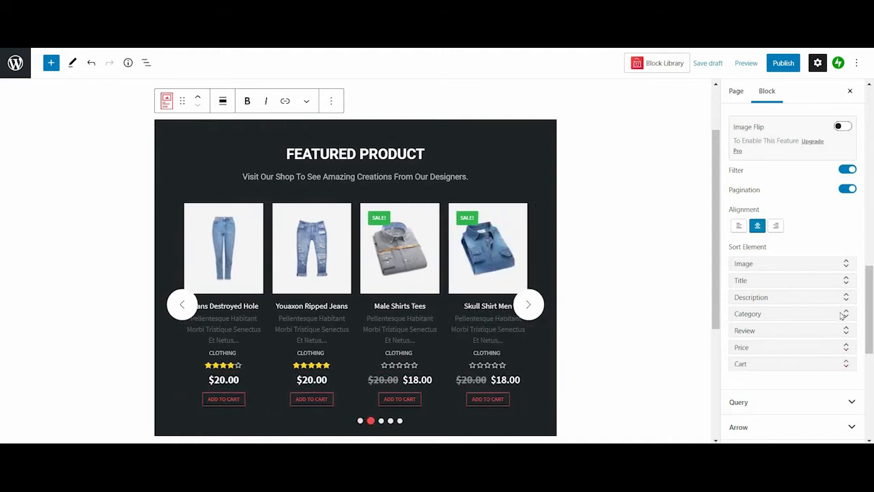
pyautogui.scroll(15, 861, 227)
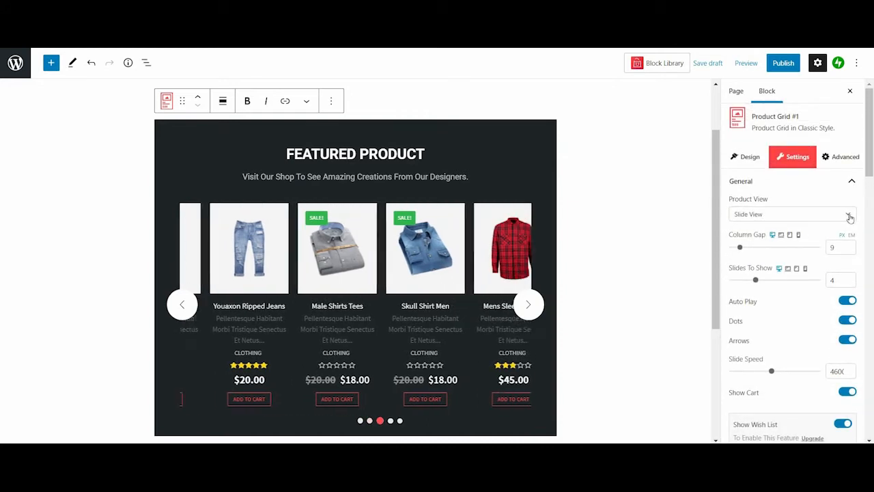
# Switch from the General to the Query settings and examine the Quick Query options without choosing one
pyautogui.click(853, 183)
pyautogui.click(844, 211)
pyautogui.click(779, 240)
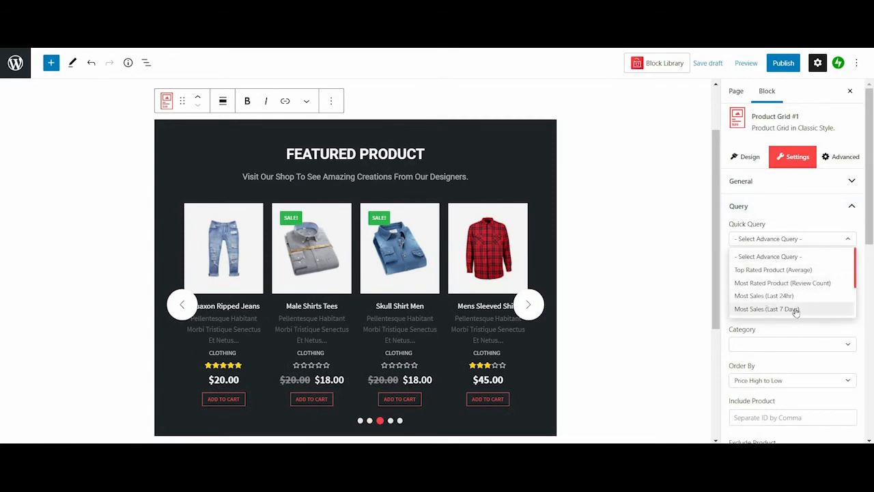
pyautogui.click(846, 240)
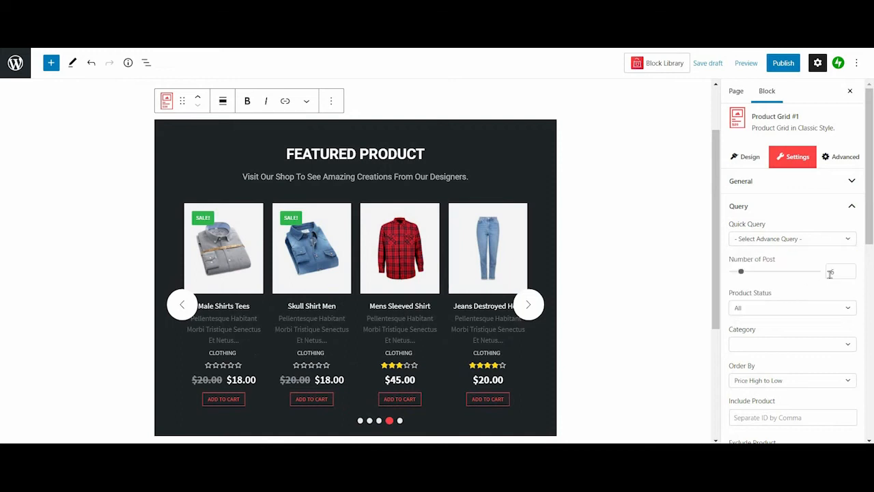
# Try 7 and 8 as the number of posts, page through the slider, and return the number to 6
pyautogui.click(850, 270)
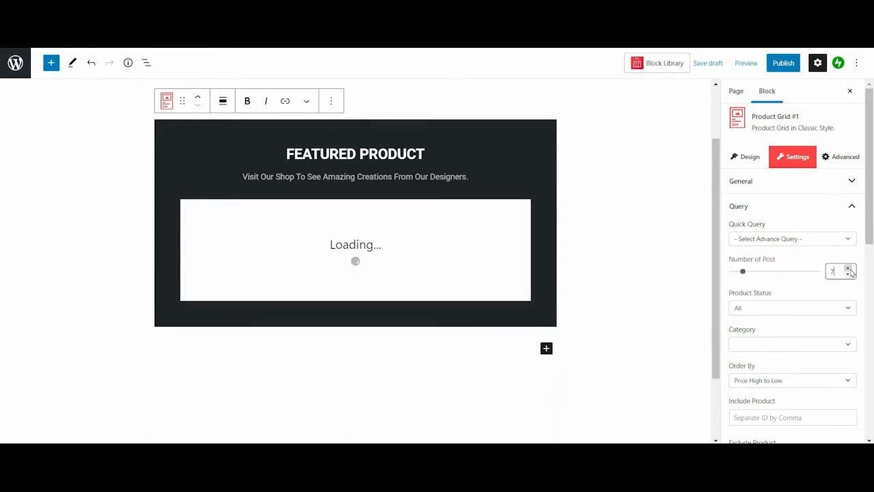
pyautogui.click(848, 269)
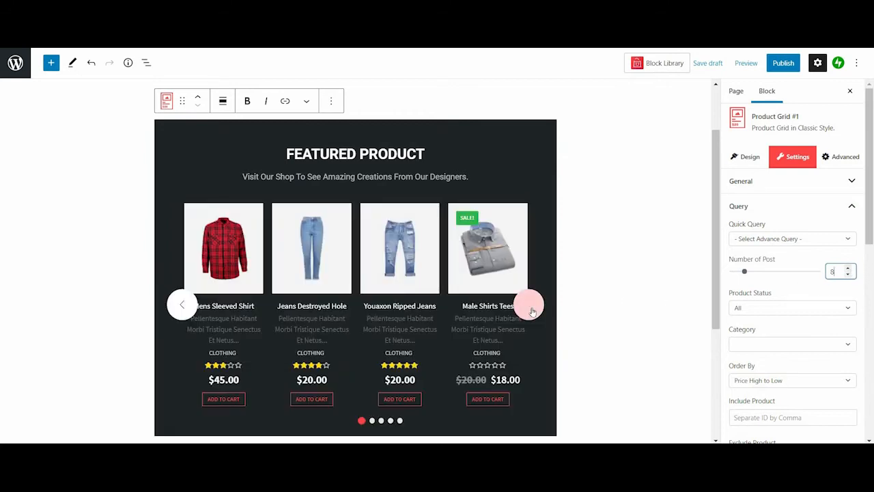
pyautogui.click(531, 309)
pyautogui.click(531, 307)
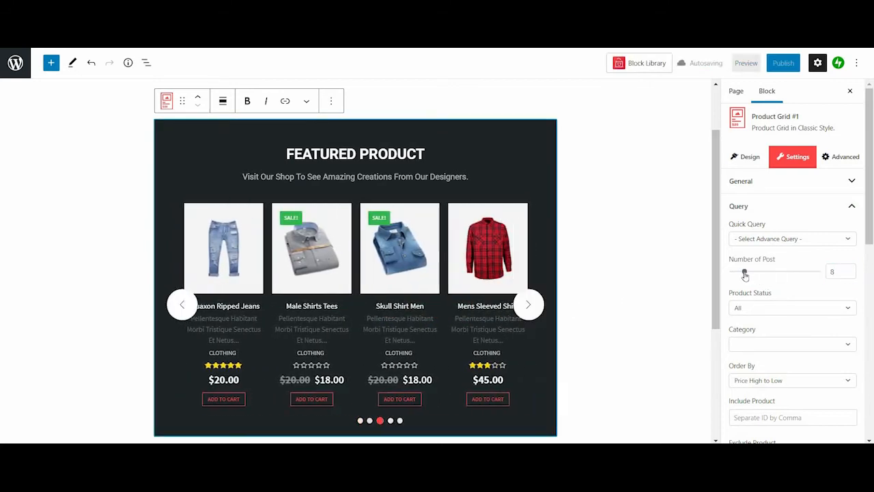
pyautogui.moveTo(746, 273); pyautogui.dragTo(741, 272)
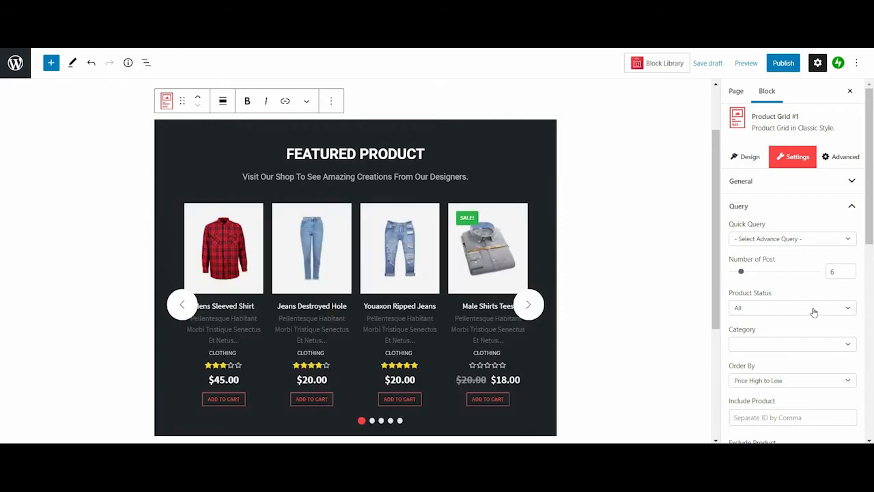
# Examine the Product Status, Category and Order By options and the Include and Exclude Product fields of the query
pyautogui.click(814, 311)
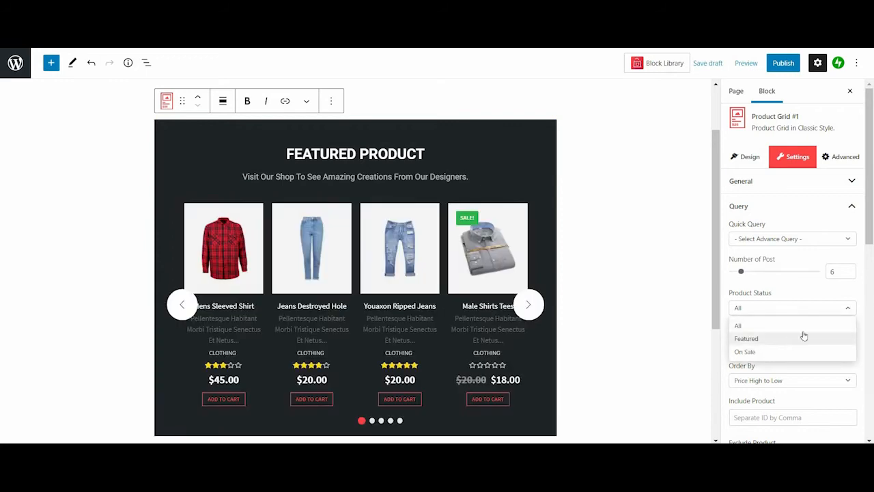
pyautogui.click(849, 311)
pyautogui.scroll(-2, 825, 289)
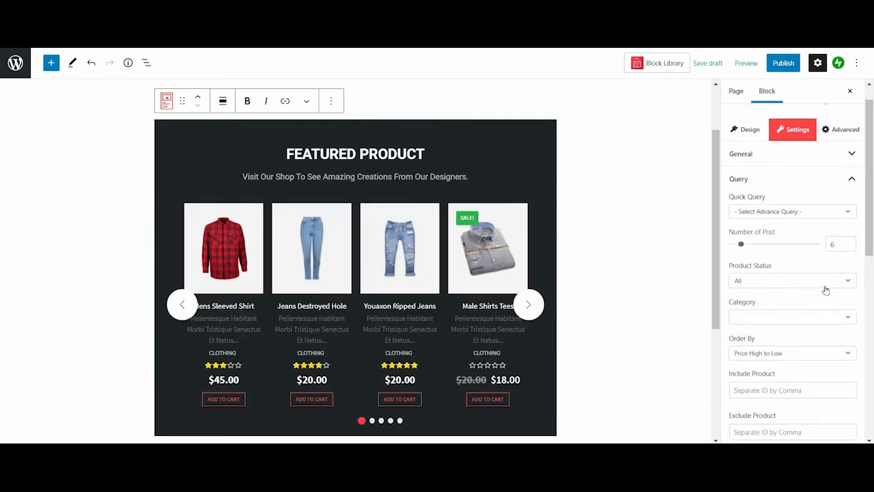
pyautogui.click(755, 290)
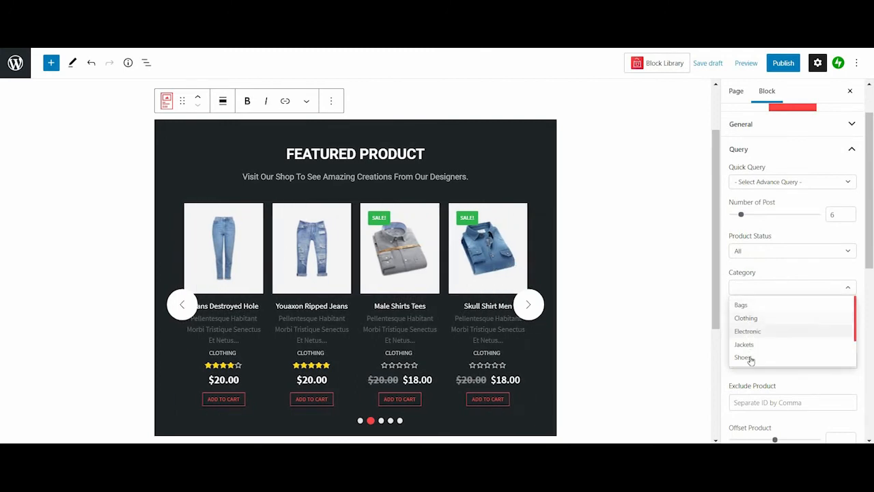
pyautogui.click(831, 293)
pyautogui.scroll(-1, 794, 282)
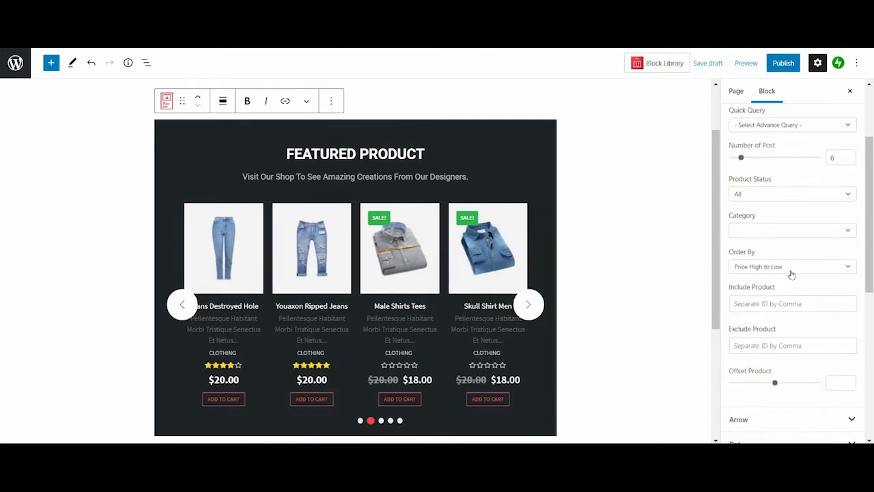
pyautogui.click(791, 270)
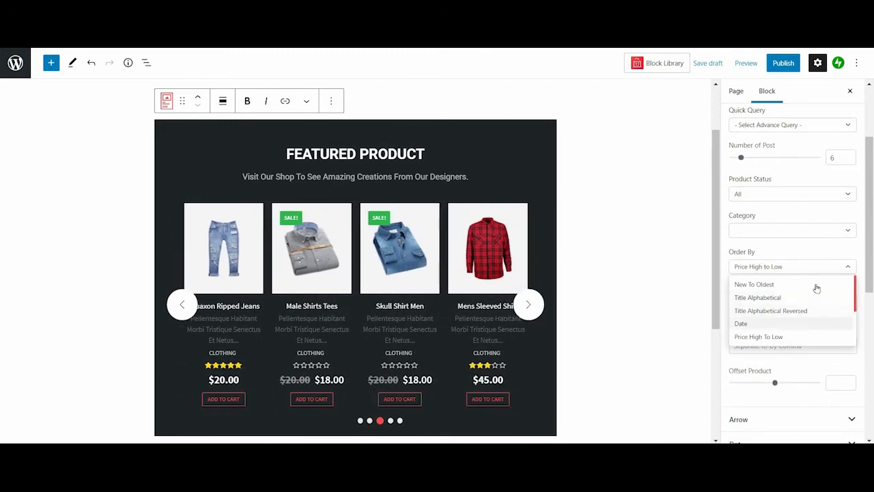
pyautogui.click(790, 310)
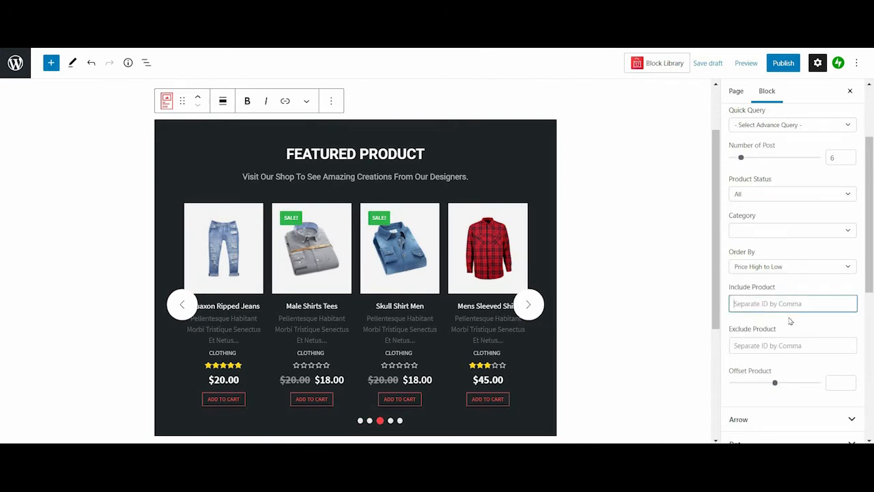
pyautogui.scroll(-2, 845, 273)
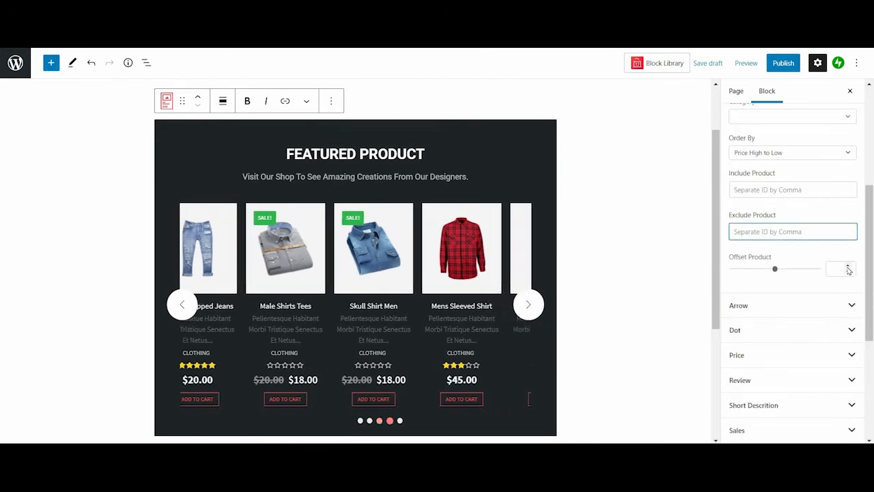
# Set the query's Offset Product value to 0 and close the Query settings
pyautogui.click(849, 271)
pyautogui.click(848, 273)
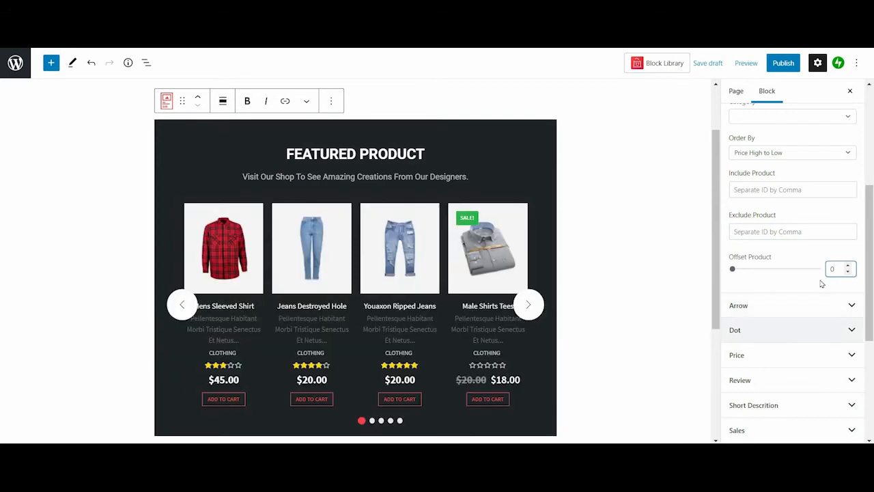
pyautogui.scroll(2, 820, 276)
pyautogui.scroll(2, 851, 219)
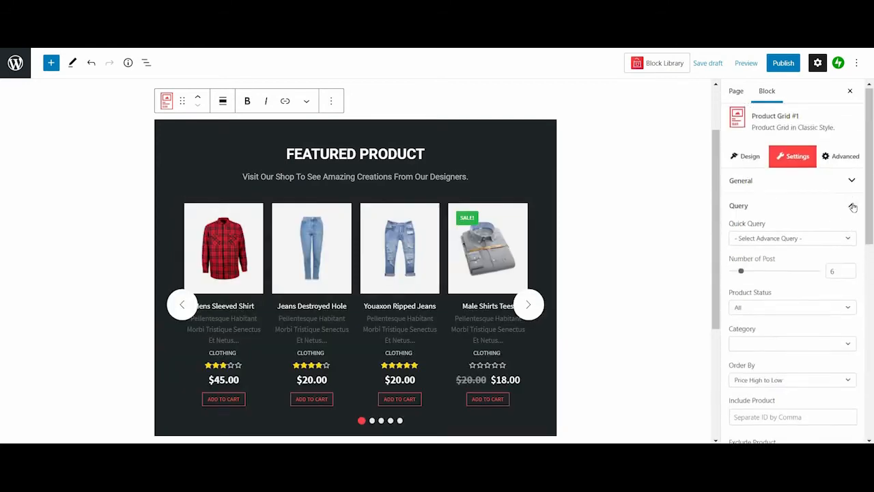
pyautogui.click(848, 211)
# Compare the slider's arrow styles and set the Arrow Style to Style 3
pyautogui.click(843, 232)
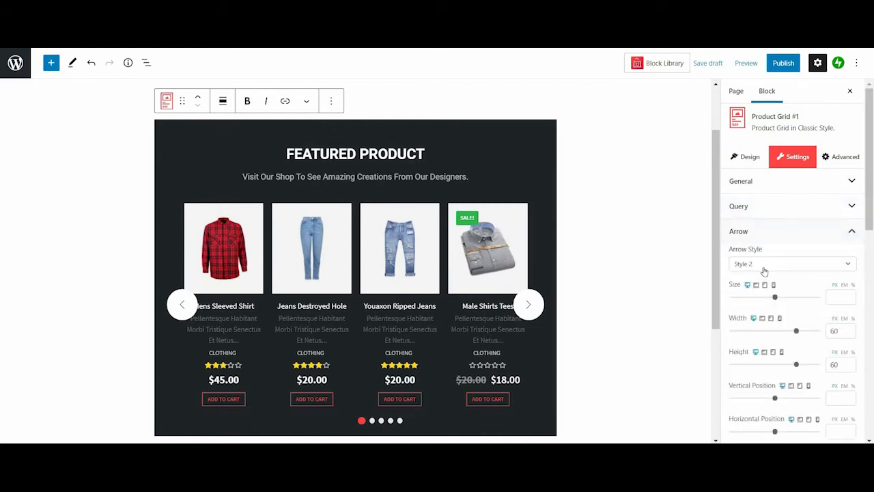
pyautogui.click(759, 266)
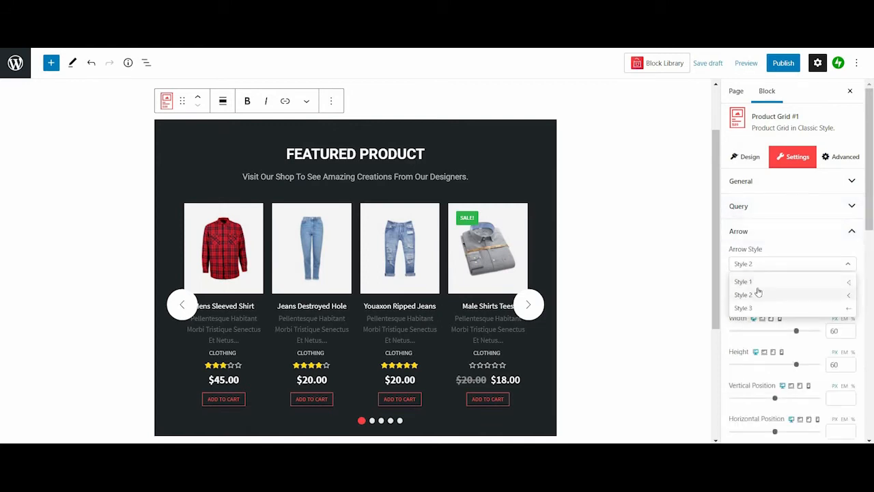
pyautogui.click(757, 293)
pyautogui.click(772, 265)
pyautogui.click(772, 282)
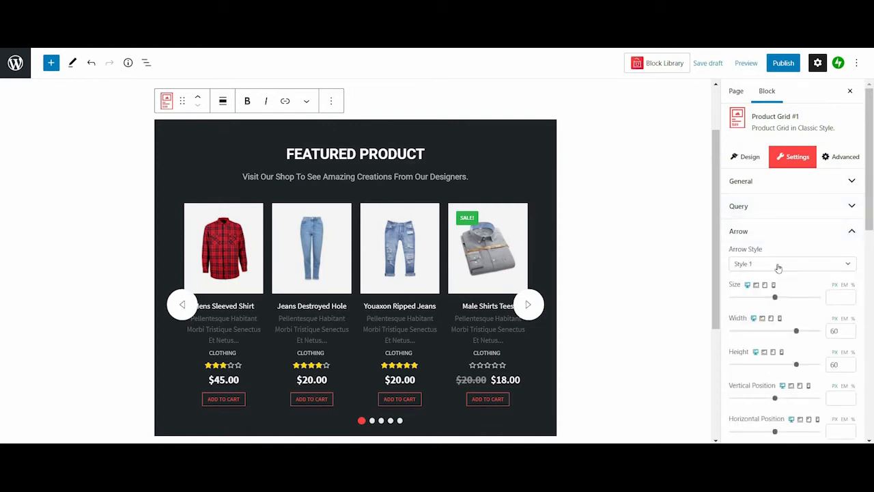
pyautogui.click(774, 265)
pyautogui.click(774, 309)
# Set the slider arrows' size to 36, width to 56 and height to 54
pyautogui.moveTo(776, 298); pyautogui.dragTo(770, 298)
pyautogui.moveTo(796, 330); pyautogui.dragTo(793, 331)
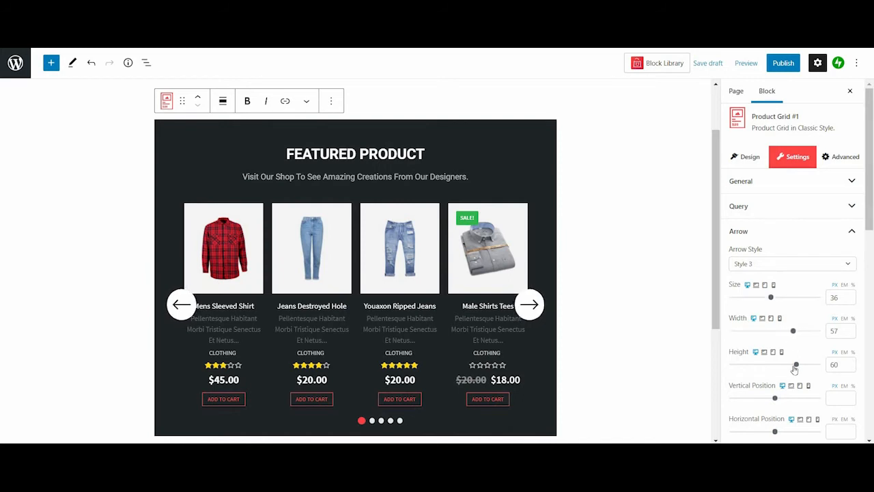
pyautogui.moveTo(795, 366); pyautogui.dragTo(790, 365)
# Move the slider arrows to a vertical position of -43 and a horizontal position of 193
pyautogui.scroll(-1, 789, 340)
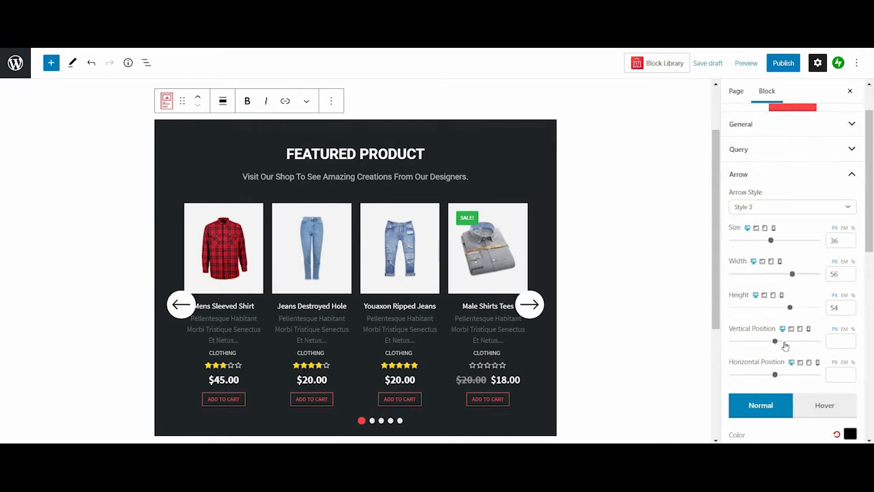
pyautogui.click(784, 341)
pyautogui.click(753, 341)
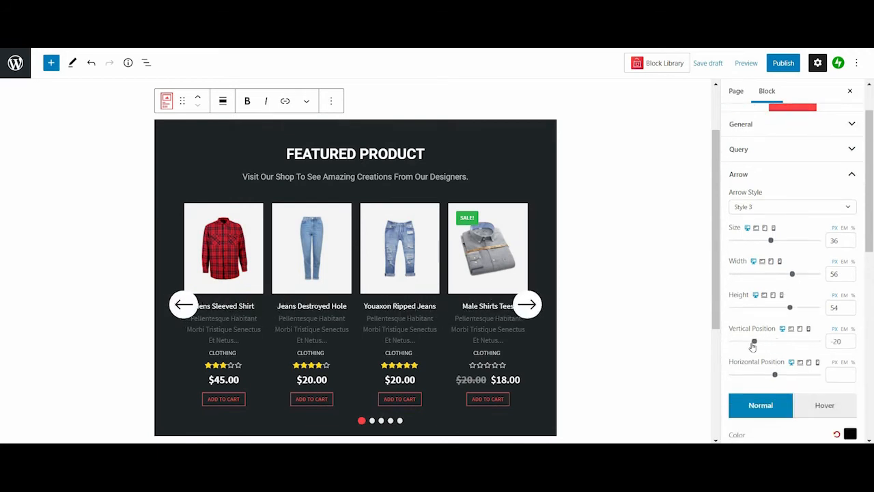
pyautogui.click(788, 375)
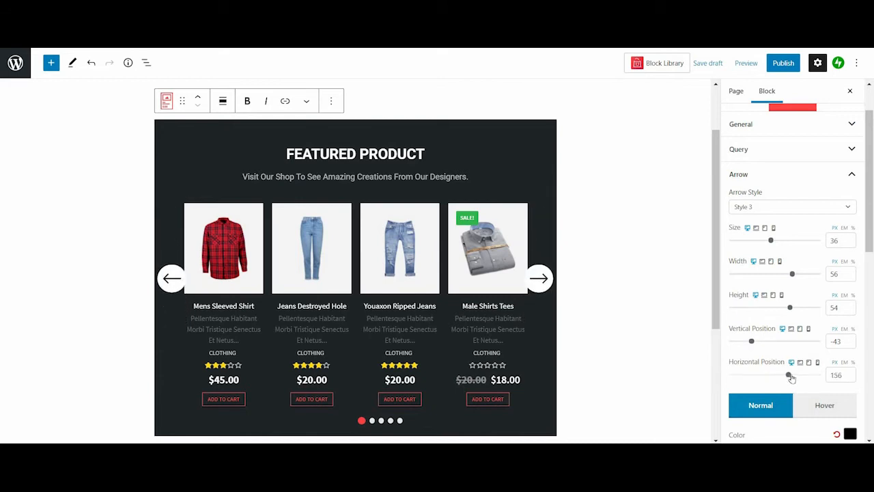
pyautogui.click(790, 375)
# Examine the arrows' hover and normal color, border, radius and shadow options, and close the Arrow settings
pyautogui.scroll(-1, 792, 314)
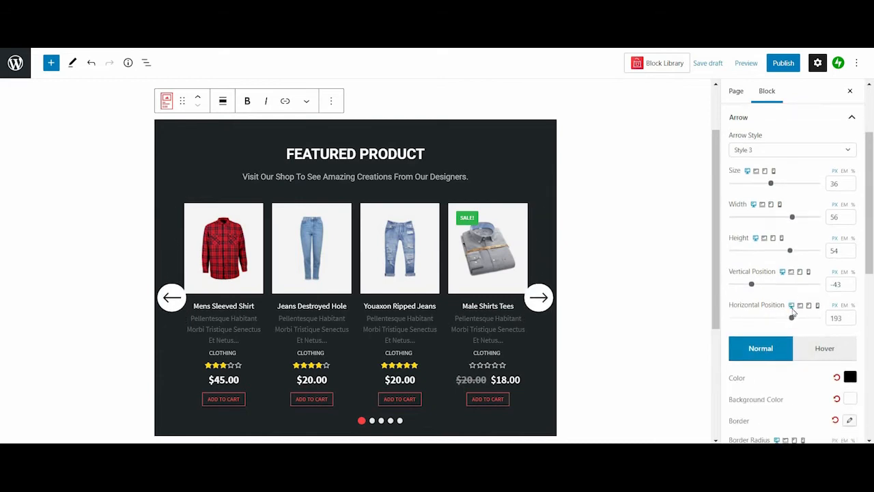
pyautogui.scroll(-2, 792, 312)
pyautogui.click(822, 236)
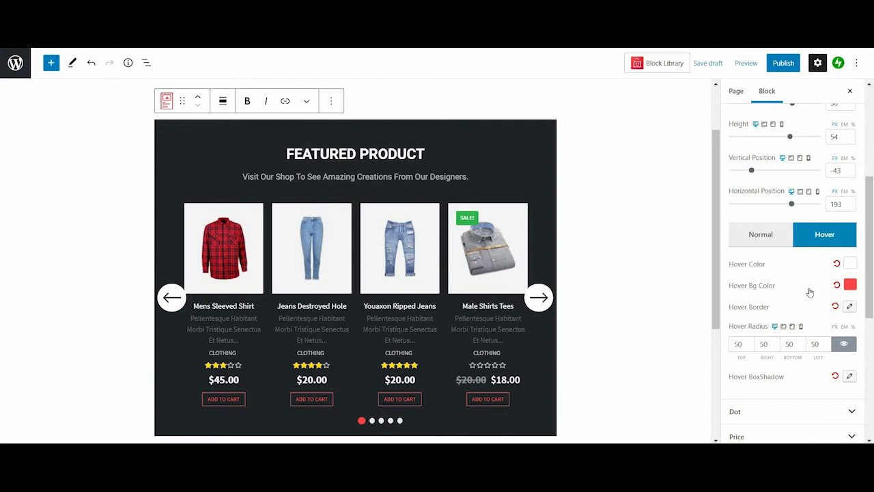
pyautogui.click(789, 239)
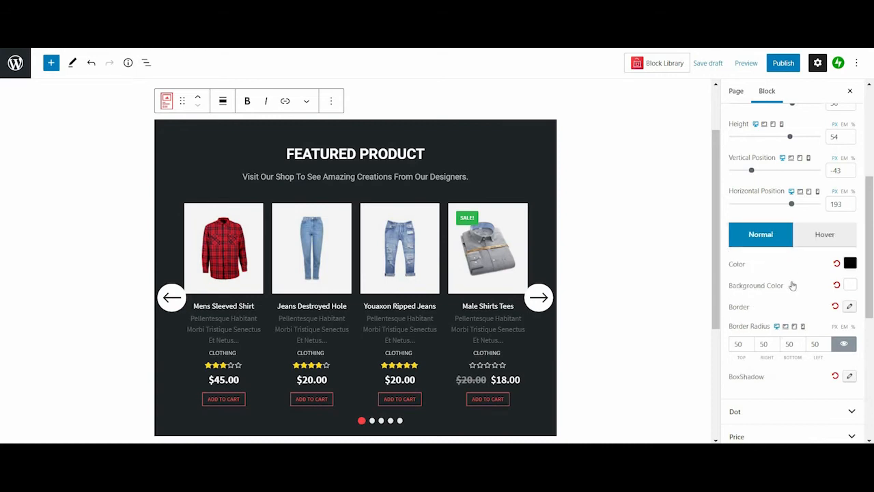
pyautogui.scroll(-1, 792, 282)
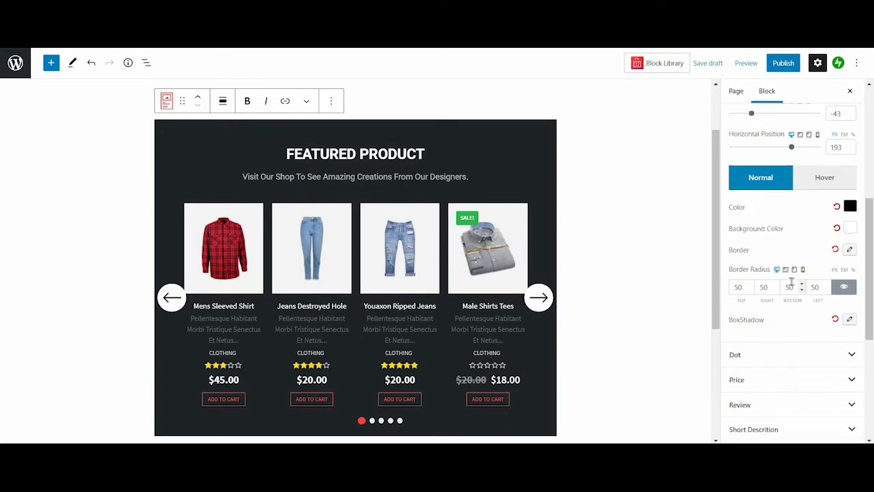
pyautogui.scroll(5, 791, 281)
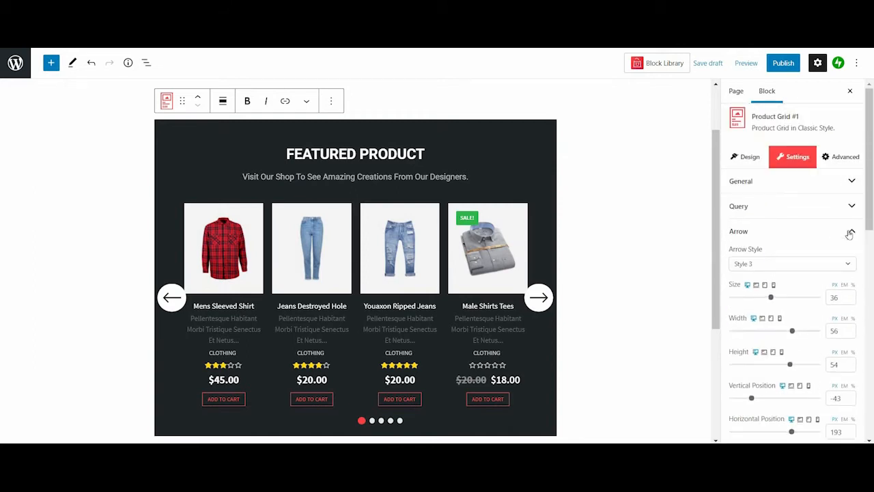
pyautogui.click(847, 231)
# Set the navigation dots' space to 11, vertical position to -46 and horizontal position to -66
pyautogui.click(751, 256)
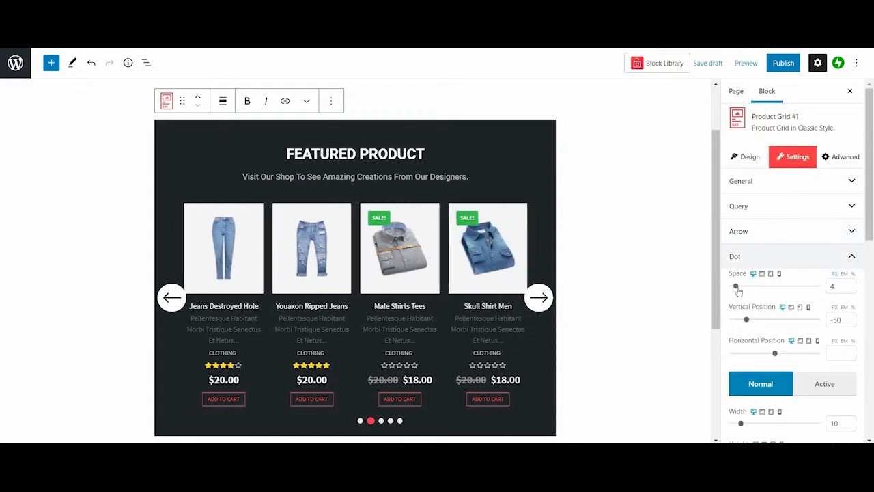
pyautogui.moveTo(749, 294); pyautogui.dragTo(747, 320)
pyautogui.moveTo(775, 354); pyautogui.dragTo(773, 353)
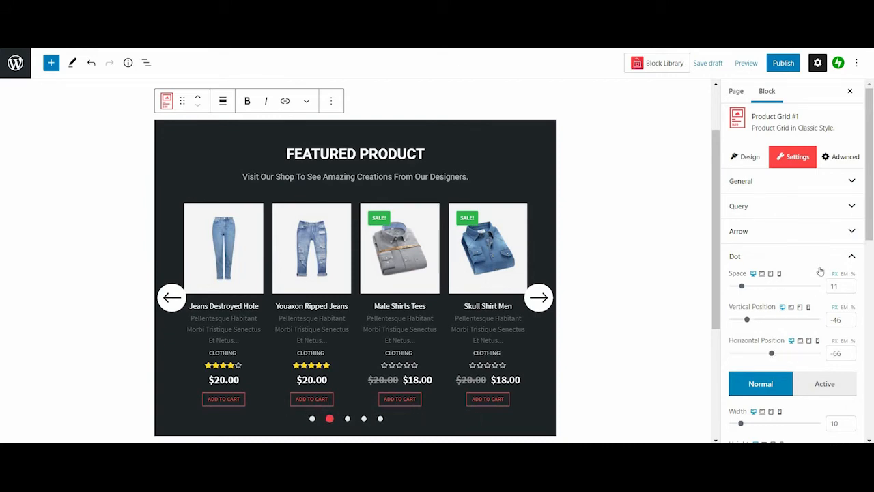
# Examine the dots' active and normal styling options, and the Price color, typography and padding settings
pyautogui.scroll(-5, 821, 253)
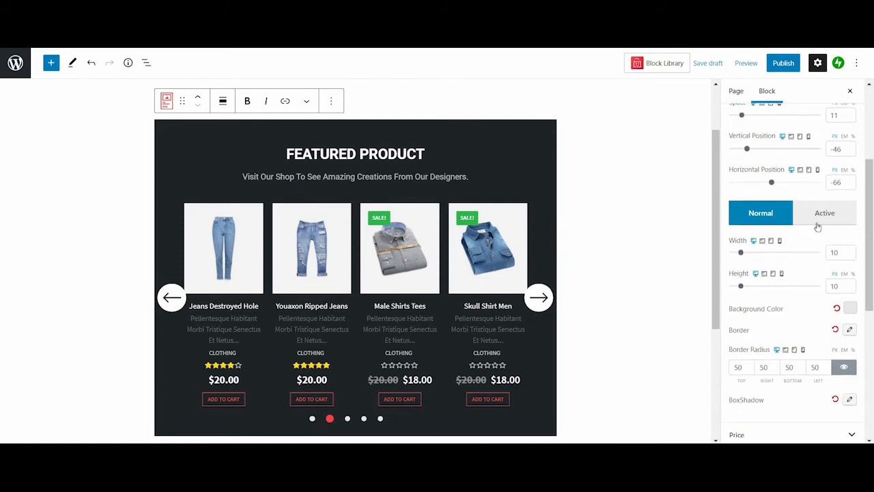
pyautogui.click(823, 215)
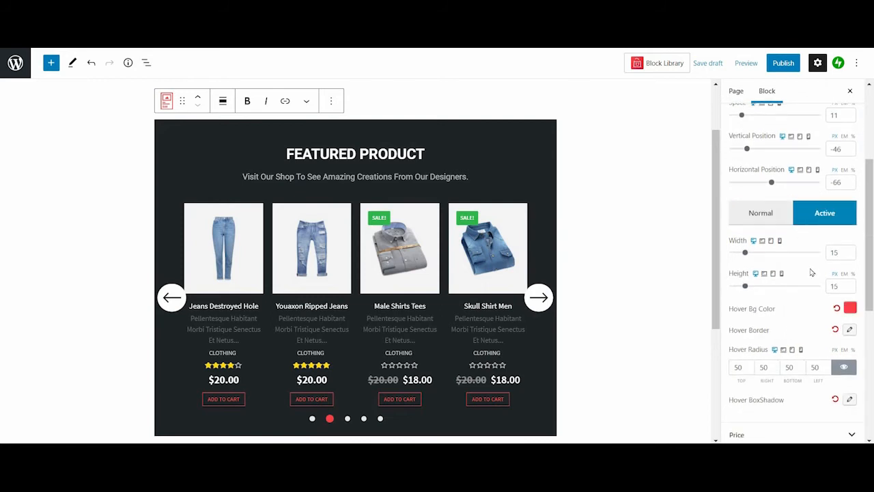
pyautogui.click(772, 216)
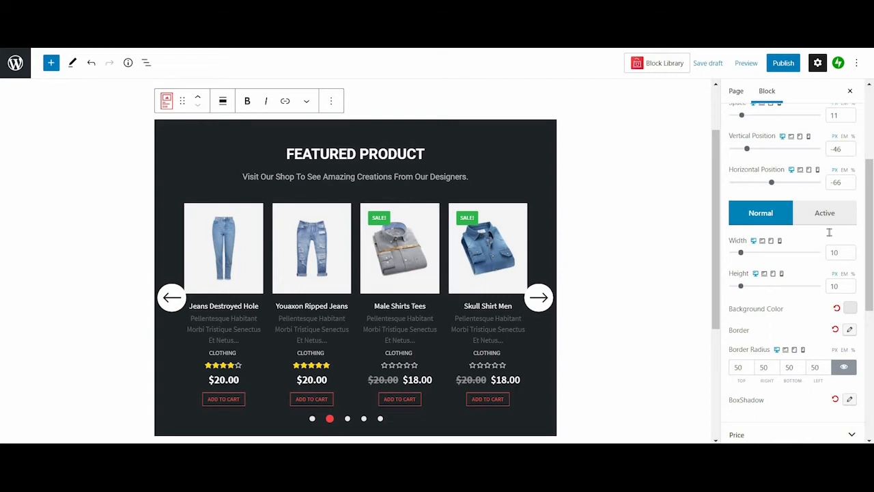
pyautogui.scroll(3, 829, 232)
pyautogui.click(851, 199)
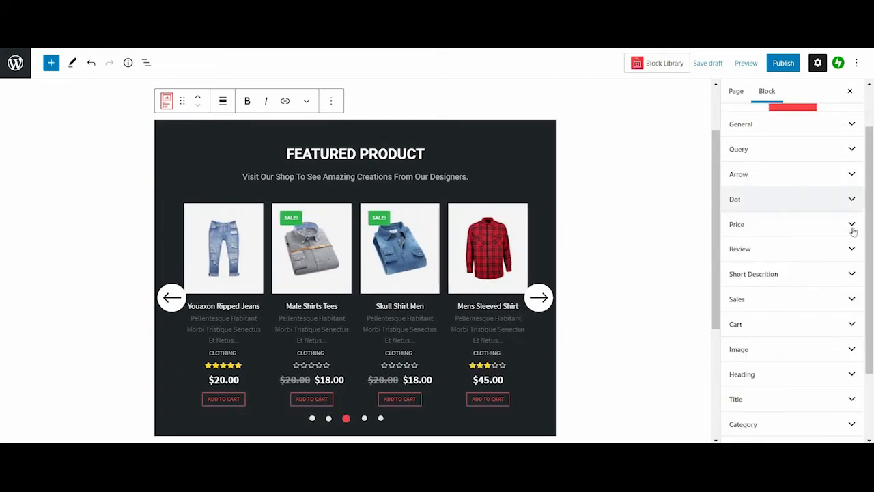
pyautogui.click(852, 225)
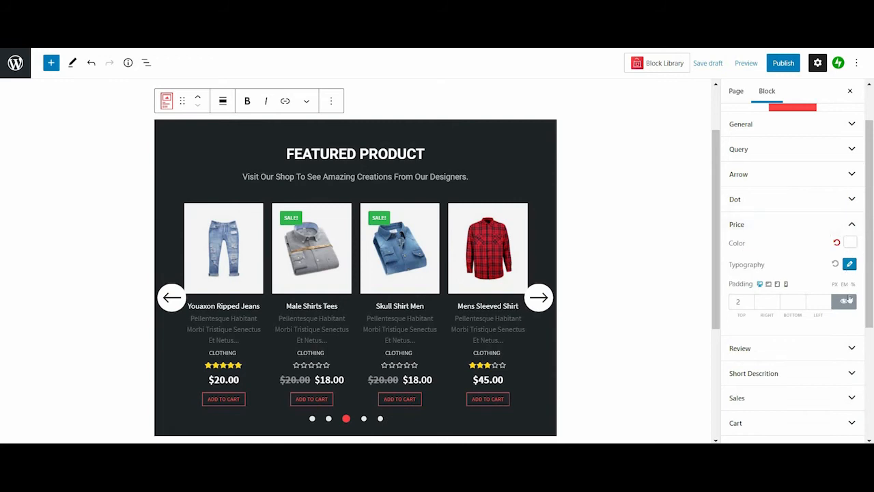
pyautogui.click(852, 228)
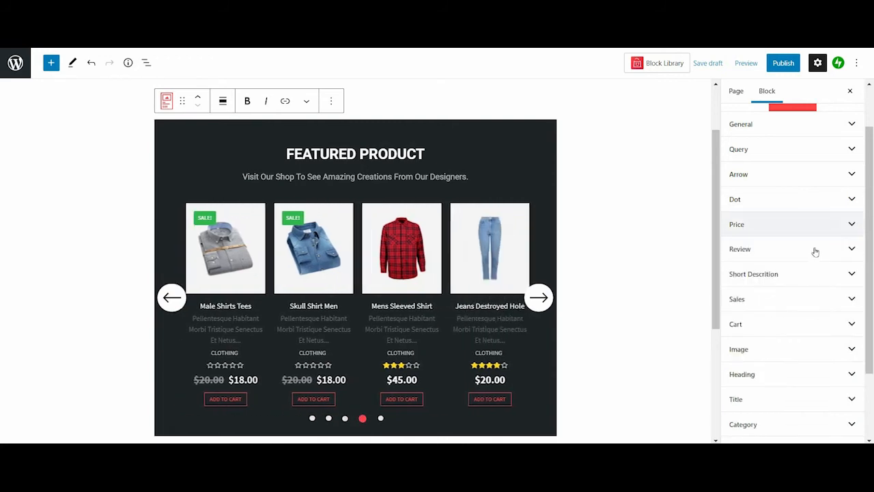
# Set the fill color of the review stars to #410fff
pyautogui.click(802, 254)
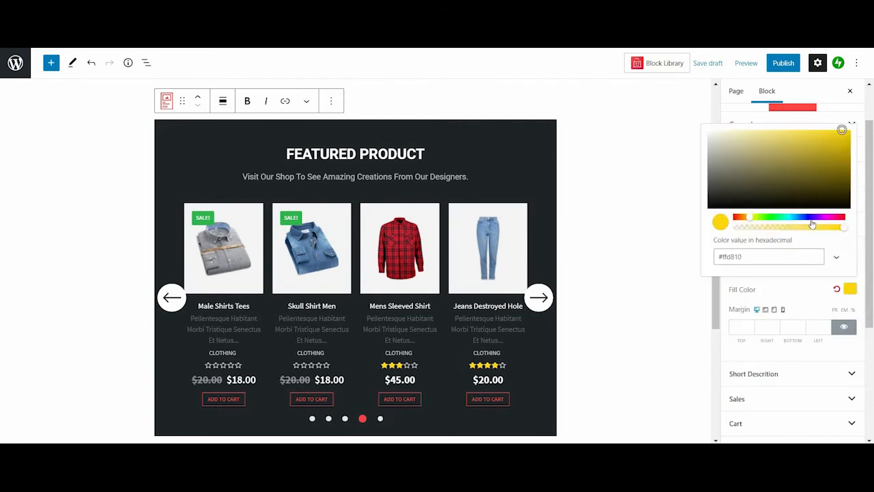
pyautogui.click(811, 219)
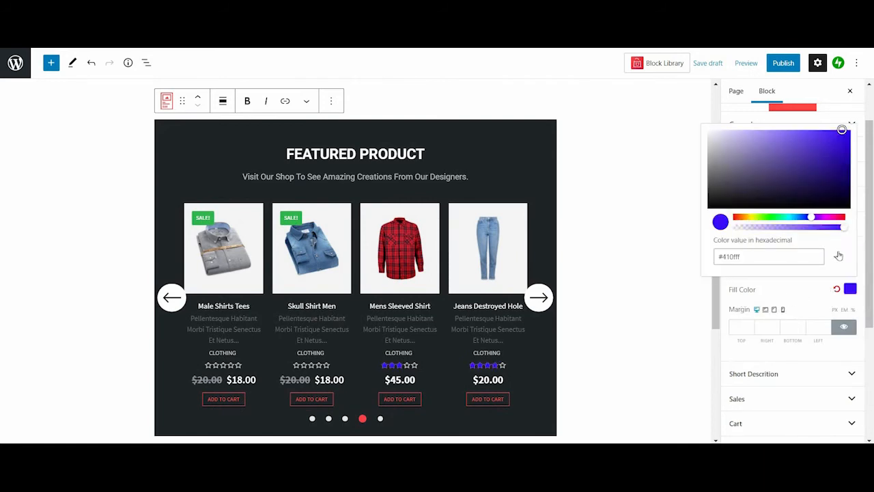
pyautogui.click(813, 279)
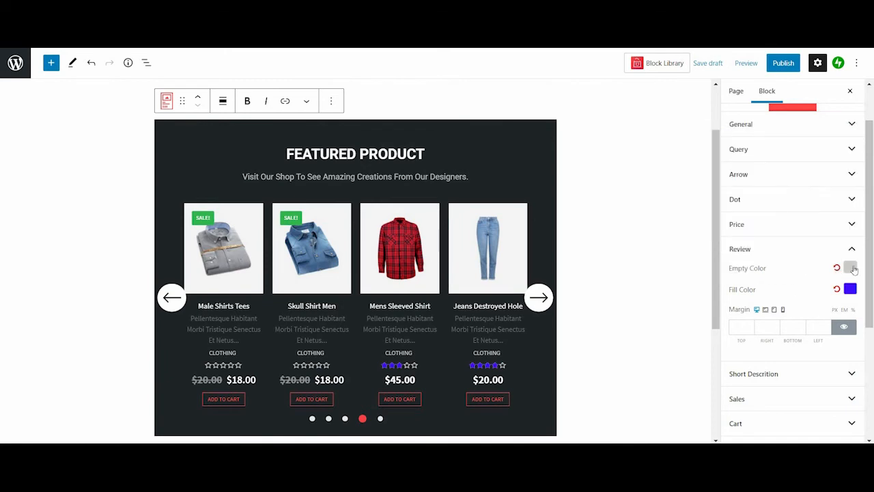
# Set the opacity of the review stars' empty color to 0.93 and close the Review settings
pyautogui.click(853, 268)
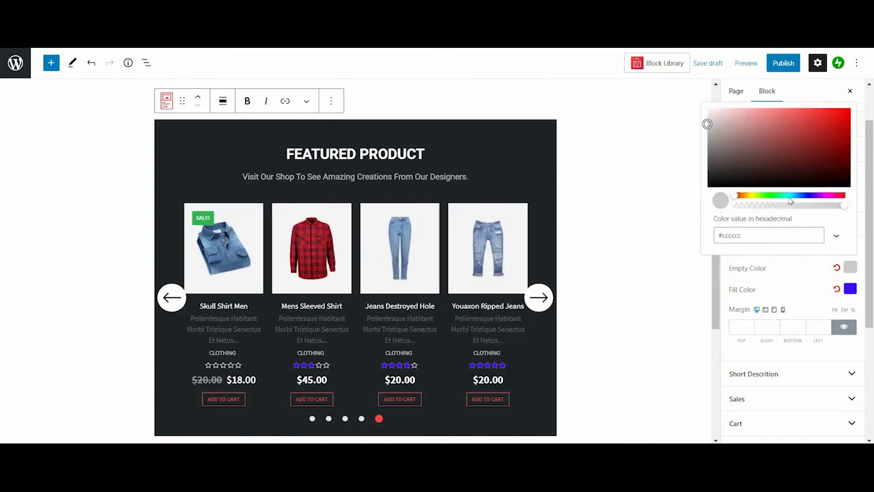
pyautogui.click(838, 196)
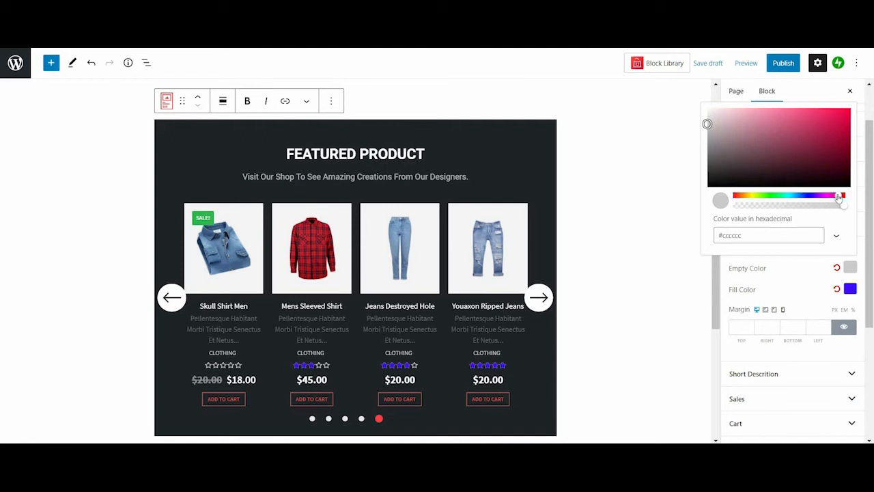
pyautogui.moveTo(840, 197); pyautogui.dragTo(798, 196)
pyautogui.click(762, 205)
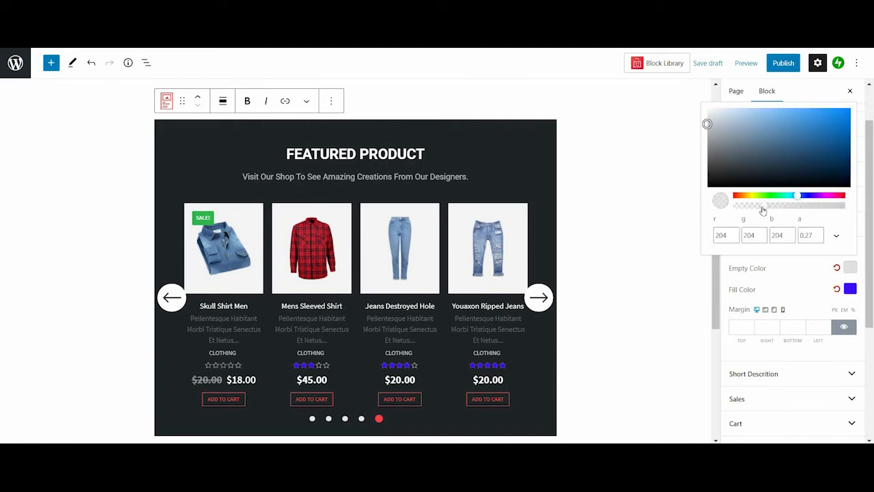
pyautogui.click(794, 206)
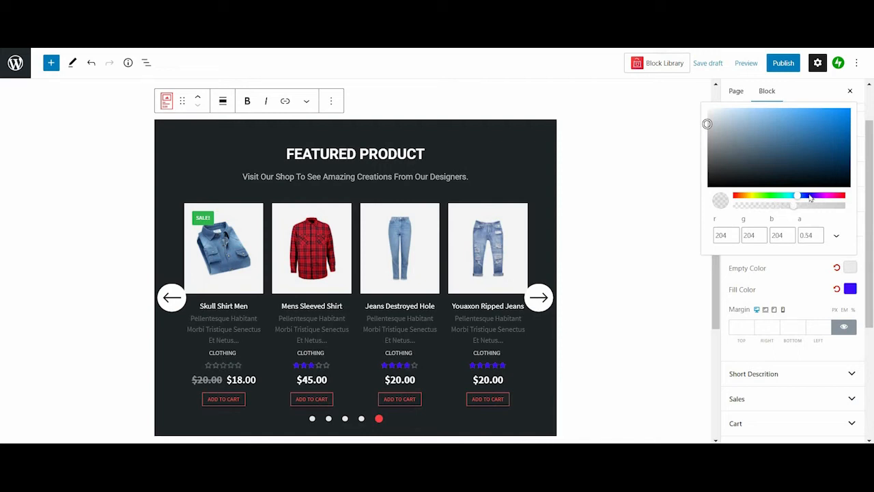
pyautogui.moveTo(774, 197); pyautogui.dragTo(734, 198)
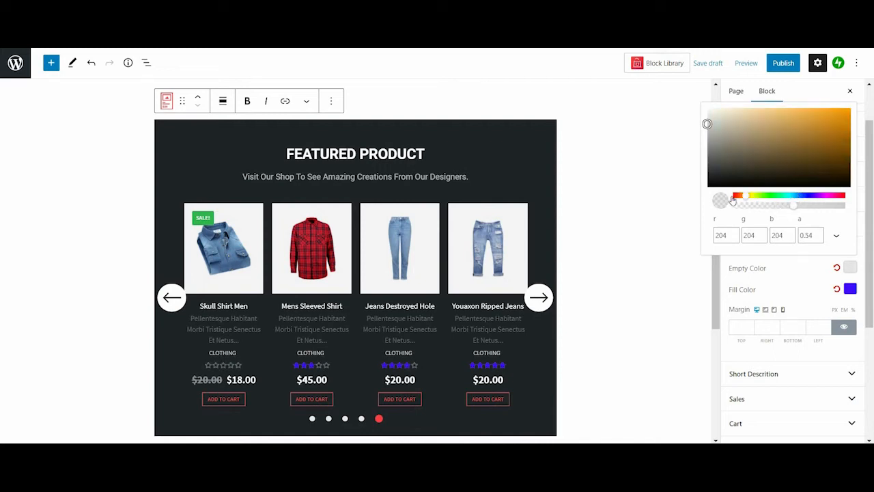
pyautogui.click(848, 208)
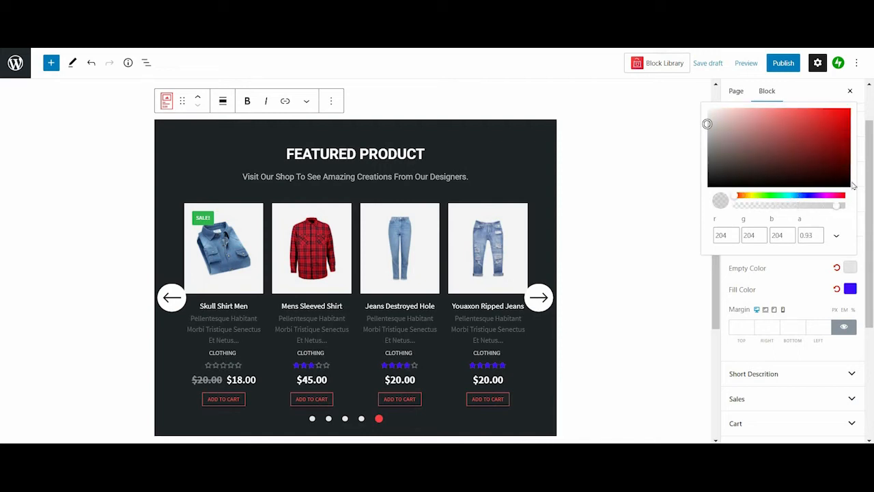
pyautogui.click(820, 285)
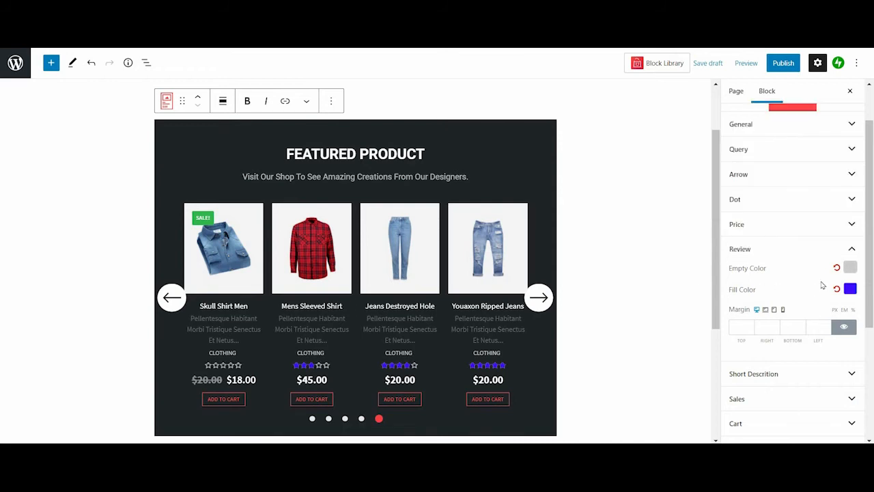
pyautogui.click(852, 253)
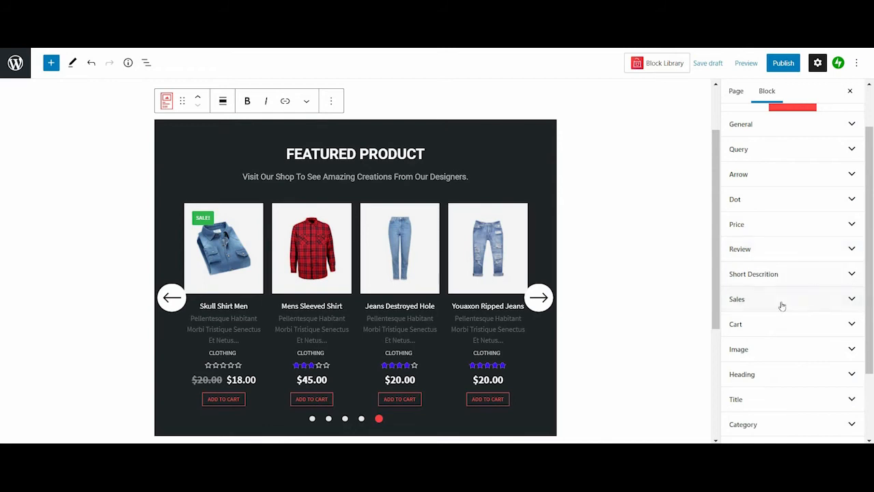
# Try a short description limit of 4, restore it to 7, and close the short description settings
pyautogui.click(778, 273)
pyautogui.moveTo(782, 304); pyautogui.dragTo(755, 305)
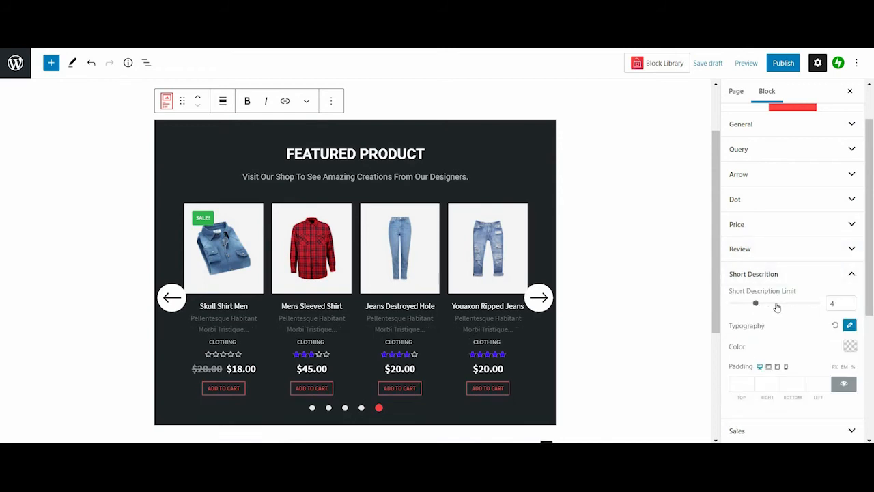
pyautogui.click(779, 304)
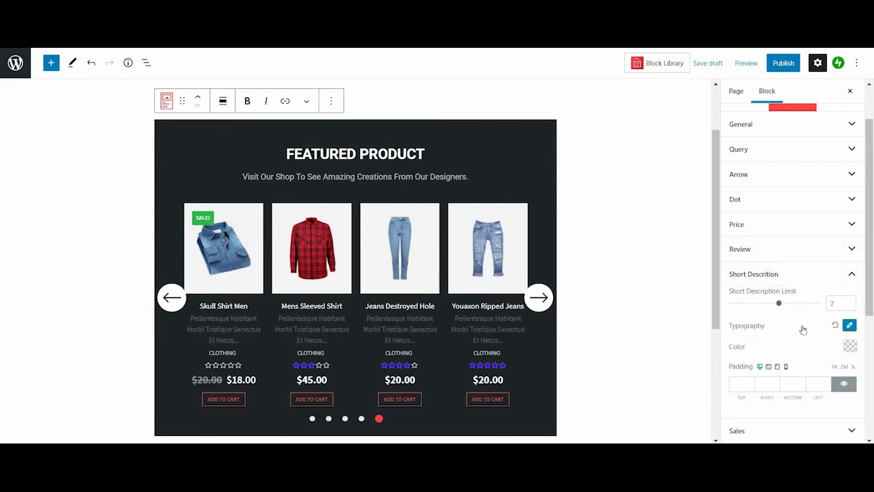
pyautogui.click(852, 277)
# Try the Digit (-10%) sales design on the sale badge and switch it back to Text (Sales)
pyautogui.click(764, 299)
pyautogui.scroll(-3, 766, 310)
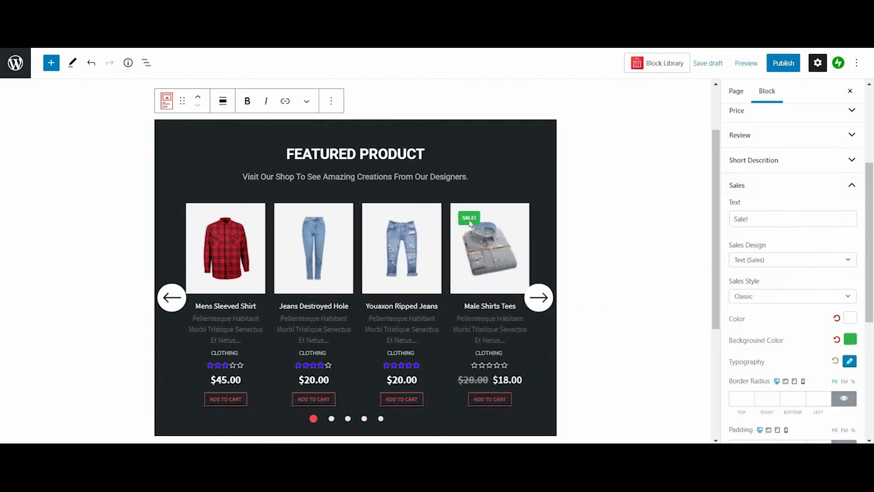
pyautogui.click(779, 261)
pyautogui.click(768, 295)
pyautogui.click(768, 296)
pyautogui.click(770, 262)
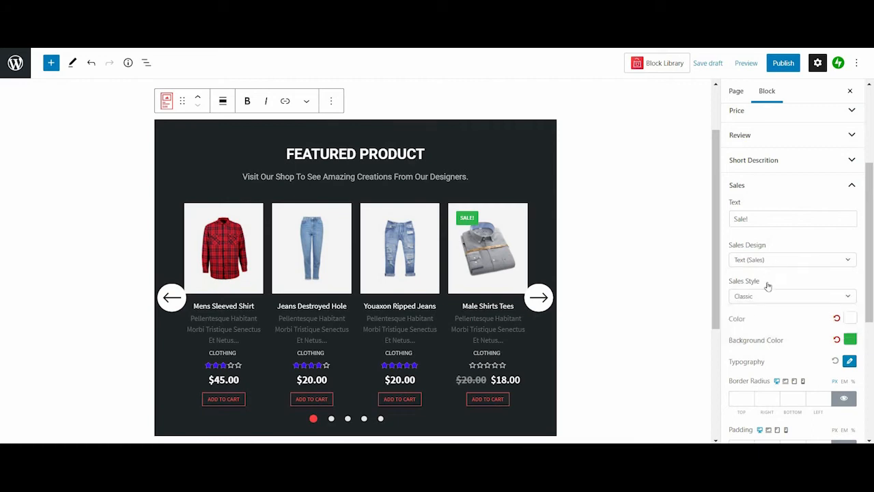
pyautogui.click(779, 262)
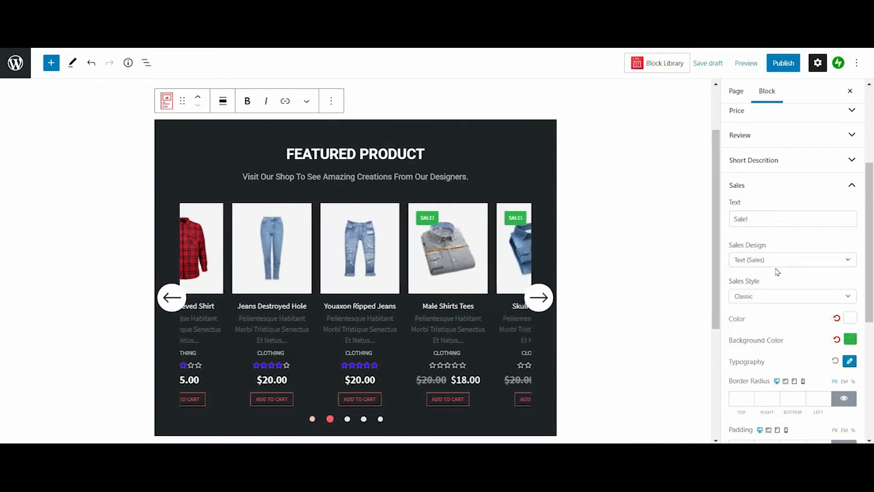
pyautogui.click(763, 294)
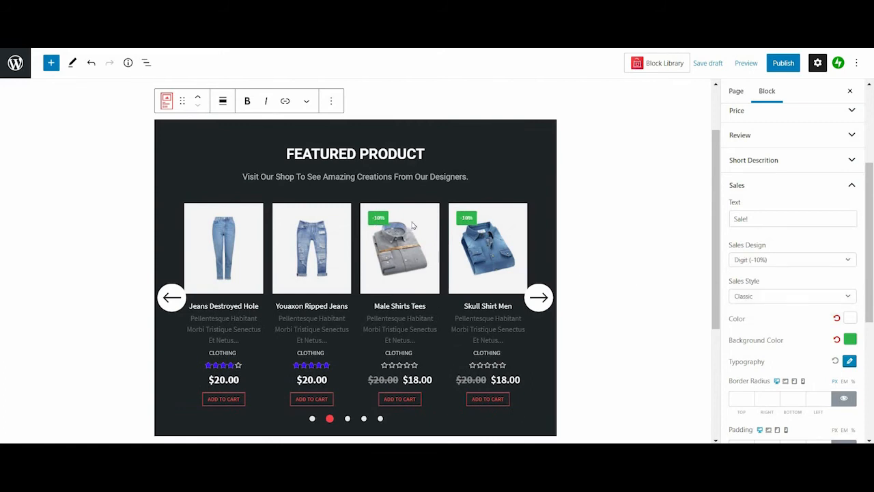
pyautogui.click(786, 264)
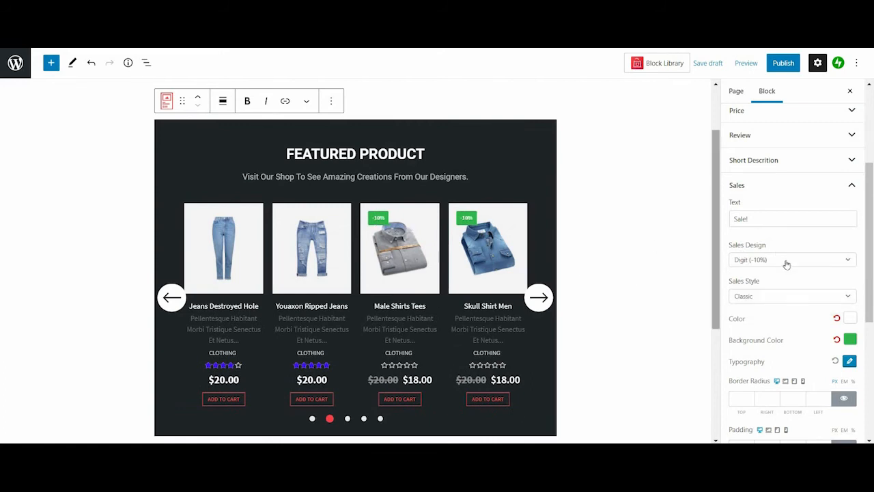
pyautogui.click(750, 277)
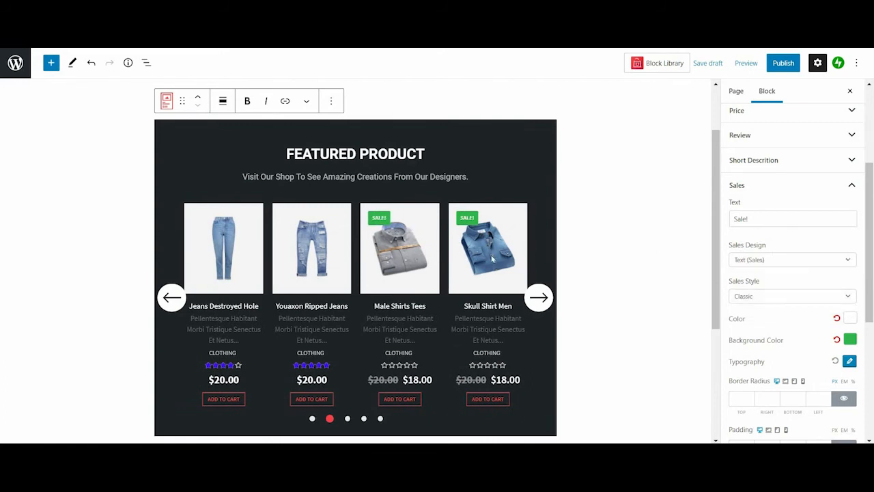
# Try the Ribbon sales style on the badge, switch back to Classic, and close the Sales settings
pyautogui.click(780, 298)
pyautogui.click(760, 327)
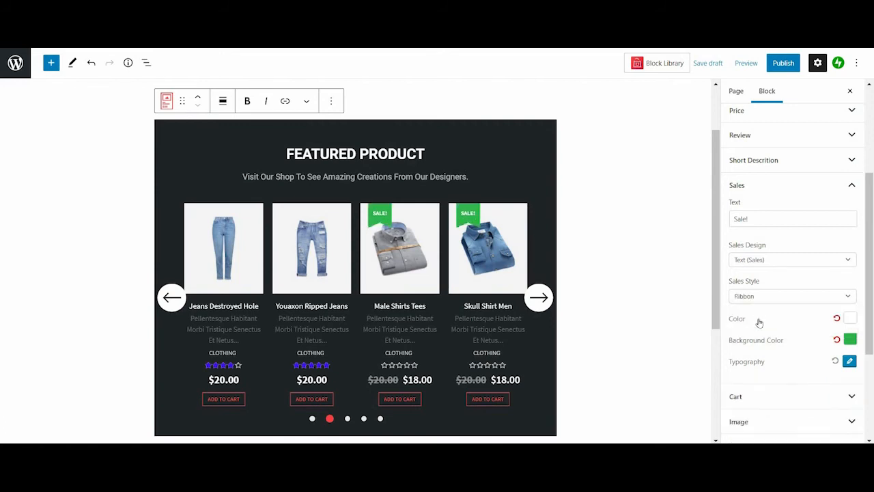
pyautogui.click(756, 300)
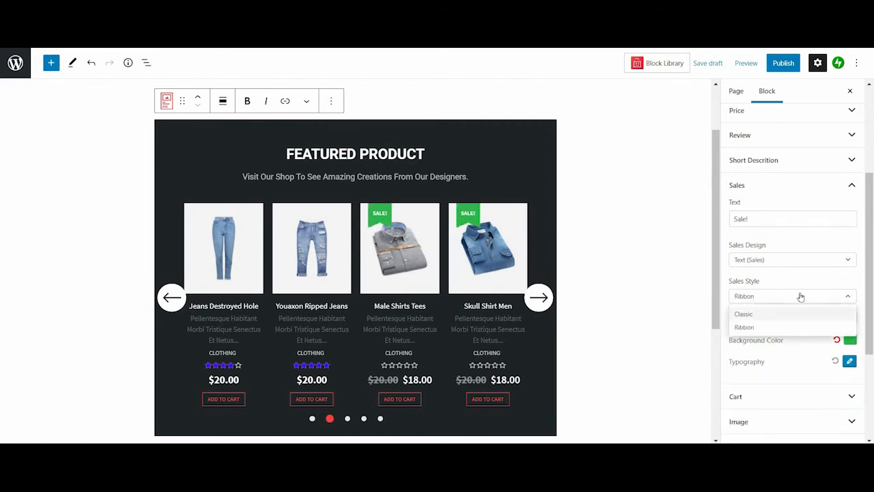
pyautogui.click(772, 311)
pyautogui.scroll(-2, 799, 274)
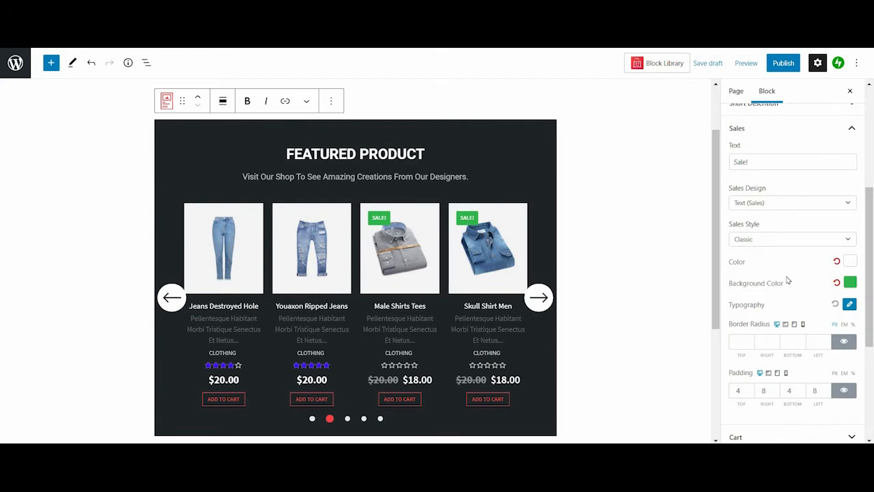
pyautogui.scroll(-2, 789, 280)
pyautogui.scroll(6, 796, 284)
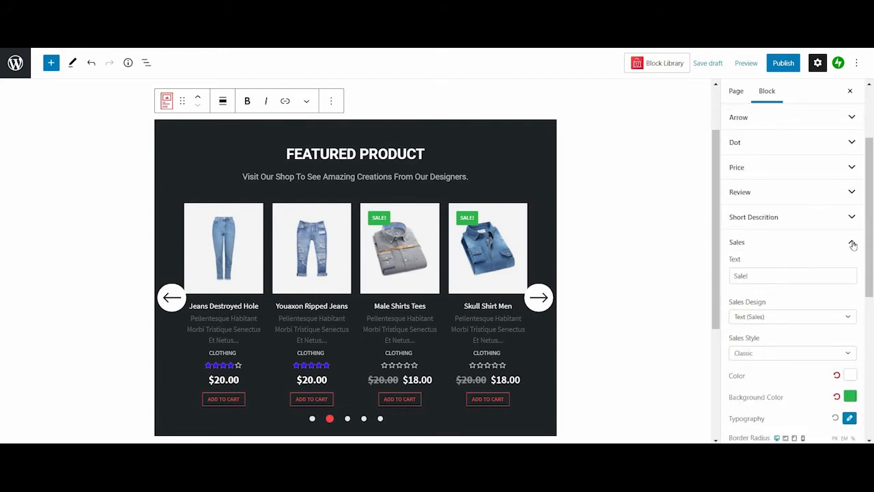
pyautogui.click(852, 243)
# Examine the Cart text, typography, normal and hover colors, border, spacing and padding options, and close the Cart settings
pyautogui.click(852, 267)
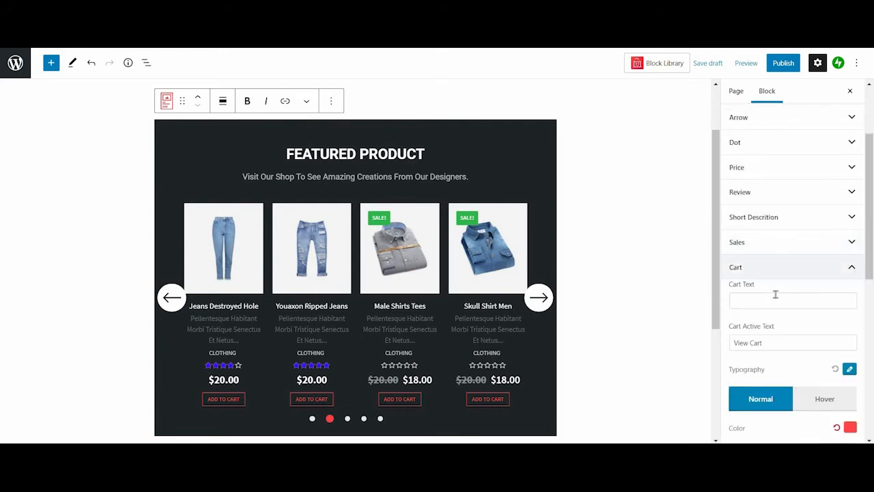
pyautogui.scroll(-2, 790, 232)
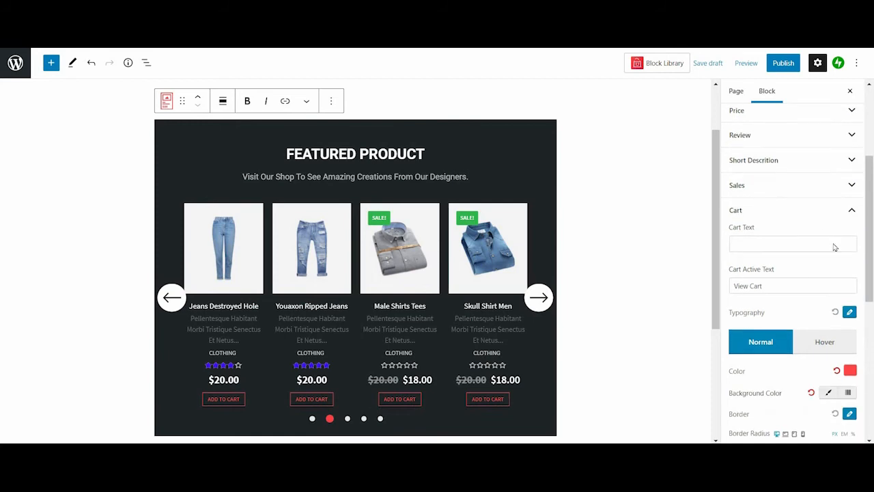
pyautogui.scroll(-2, 843, 263)
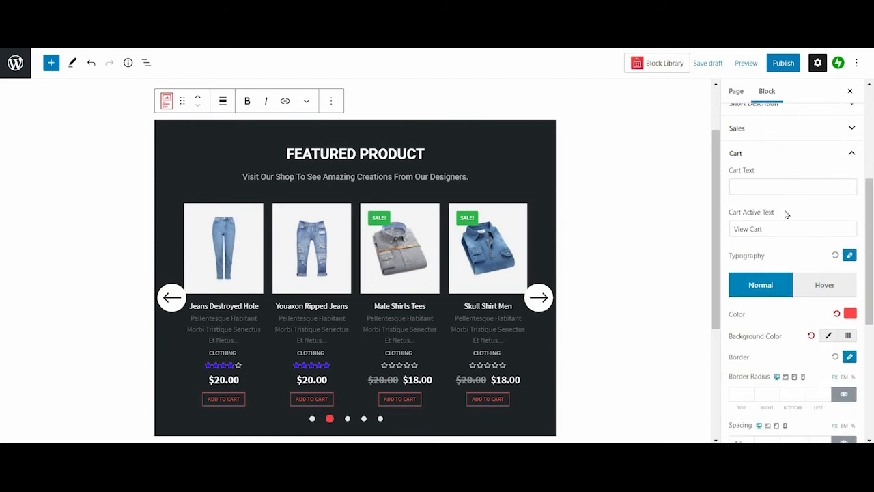
pyautogui.scroll(-2, 789, 218)
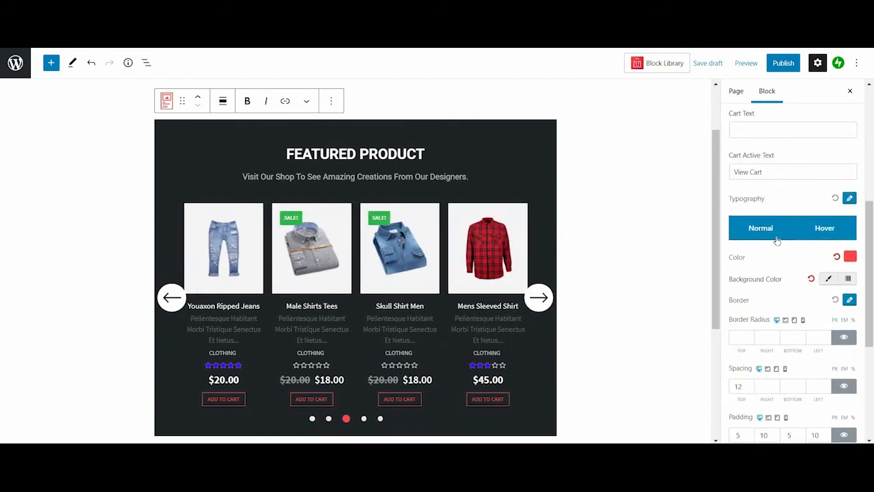
pyautogui.click(813, 232)
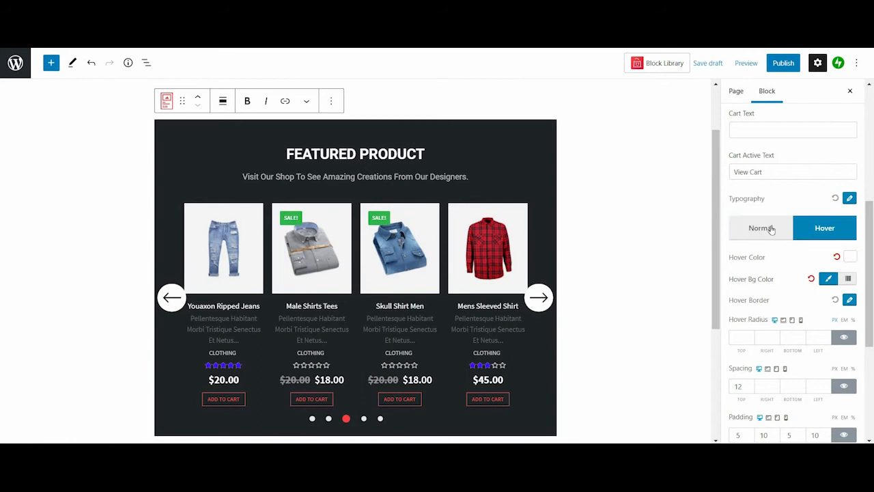
pyautogui.click(771, 229)
pyautogui.scroll(-2, 772, 230)
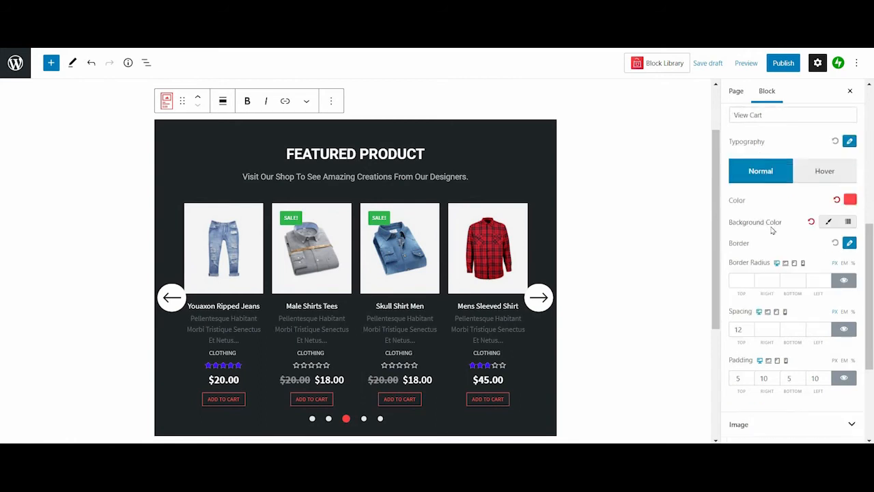
pyautogui.scroll(2, 792, 226)
pyautogui.scroll(2, 846, 169)
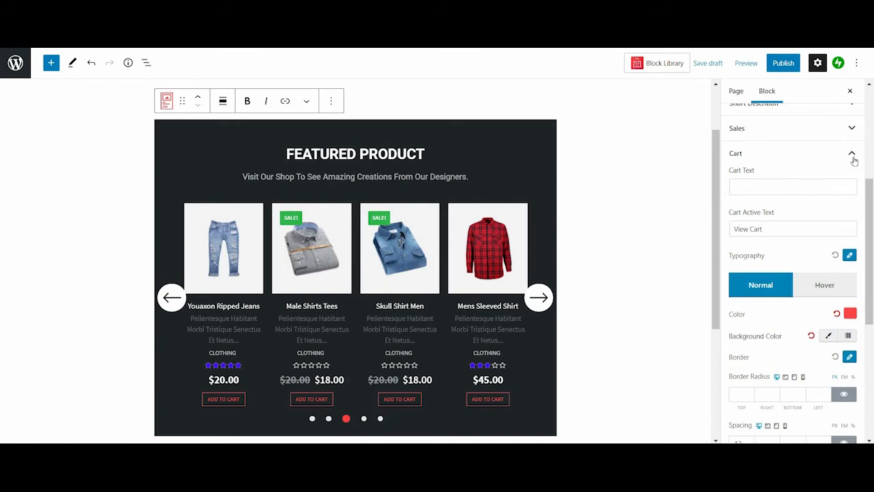
pyautogui.click(852, 157)
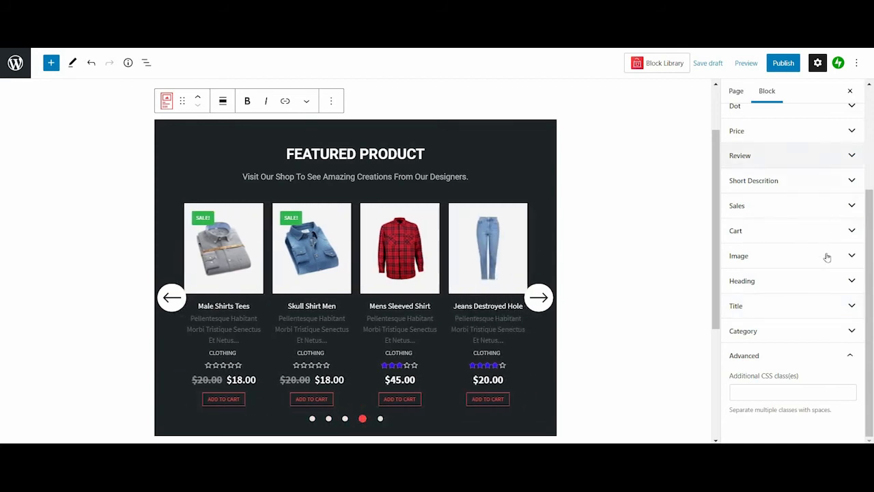
# Set the product images' Large Item size to Full in the Image settings
pyautogui.click(741, 255)
pyautogui.click(751, 211)
pyautogui.click(752, 241)
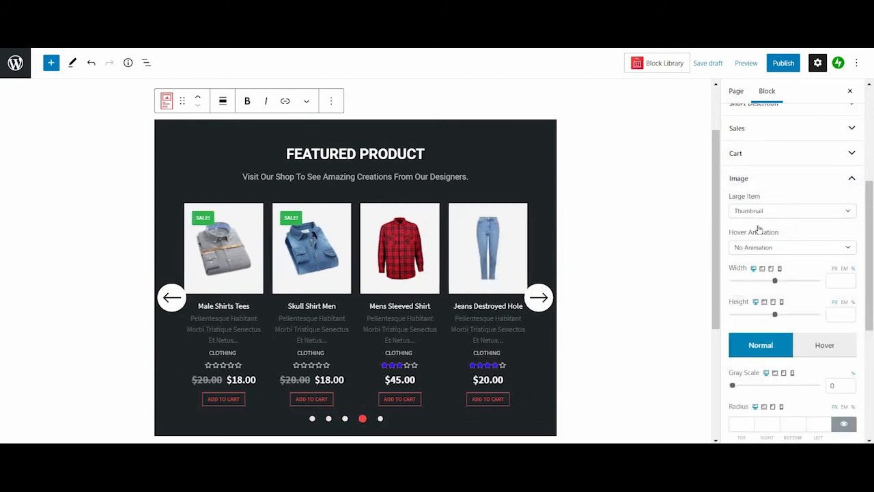
pyautogui.click(758, 212)
pyautogui.click(759, 217)
pyautogui.click(757, 211)
pyautogui.click(744, 228)
# Set the product images' hover animation to Zoom In and examine the alternative animations
pyautogui.click(763, 249)
pyautogui.click(759, 285)
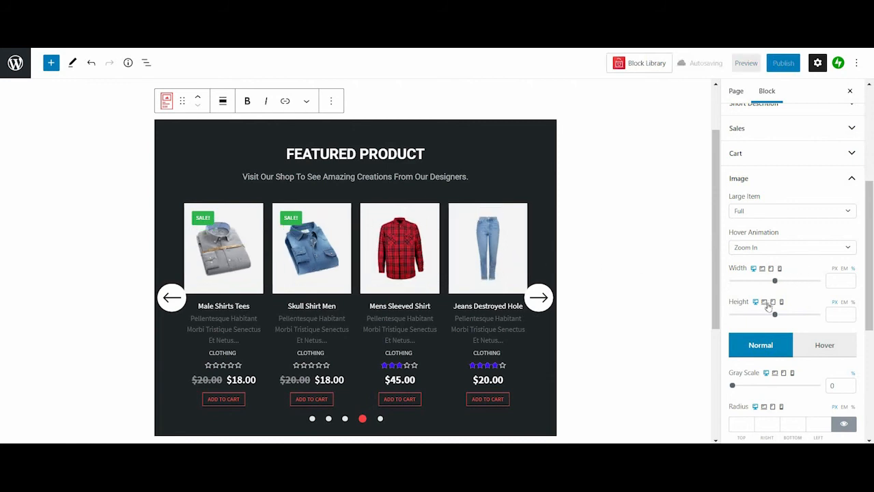
pyautogui.click(772, 248)
pyautogui.scroll(-1, 763, 315)
pyautogui.scroll(-2, 764, 317)
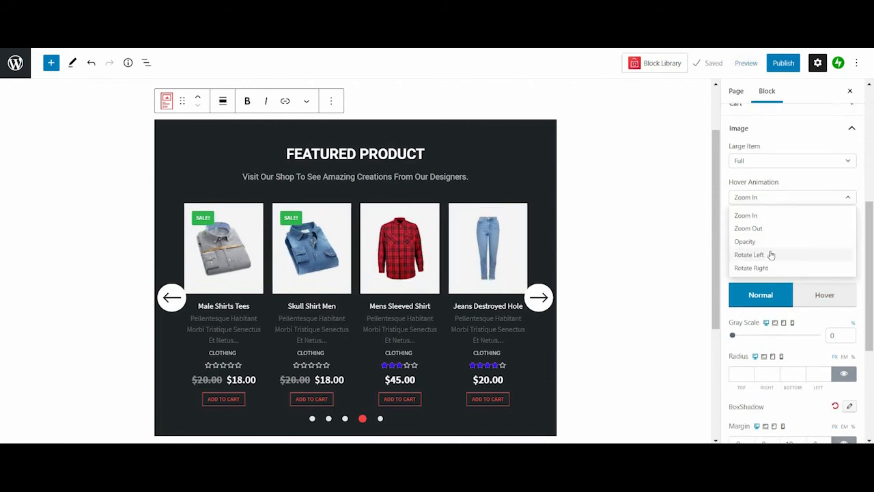
pyautogui.scroll(1, 772, 250)
pyautogui.click(796, 193)
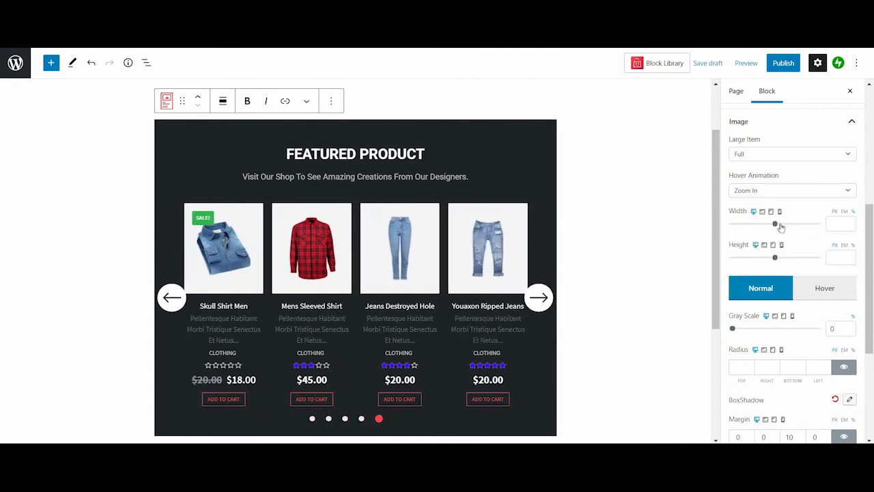
# Set the product images' width to 416 and height to 257, check their hover options, and close the Image settings
pyautogui.moveTo(776, 224)
pyautogui.mouseDown()
pyautogui.moveTo(746, 224)
pyautogui.moveTo(768, 224)
pyautogui.mouseUp()
pyautogui.moveTo(776, 258); pyautogui.dragTo(754, 261)
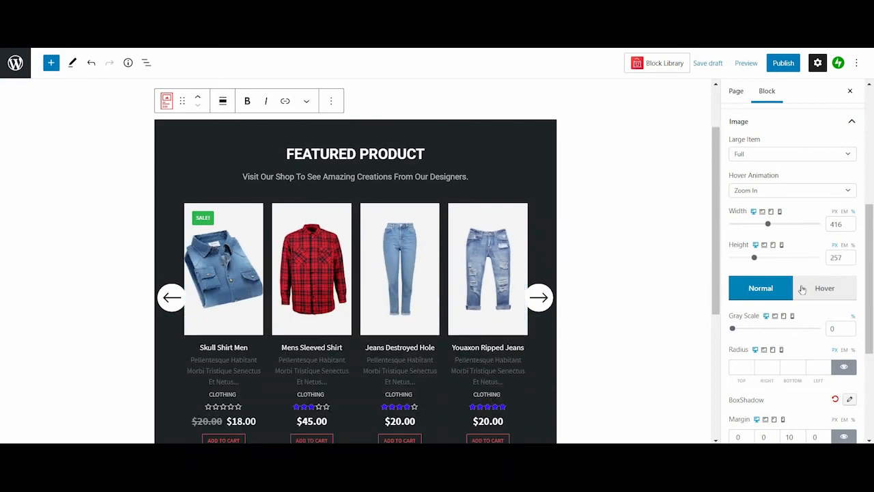
pyautogui.click(824, 289)
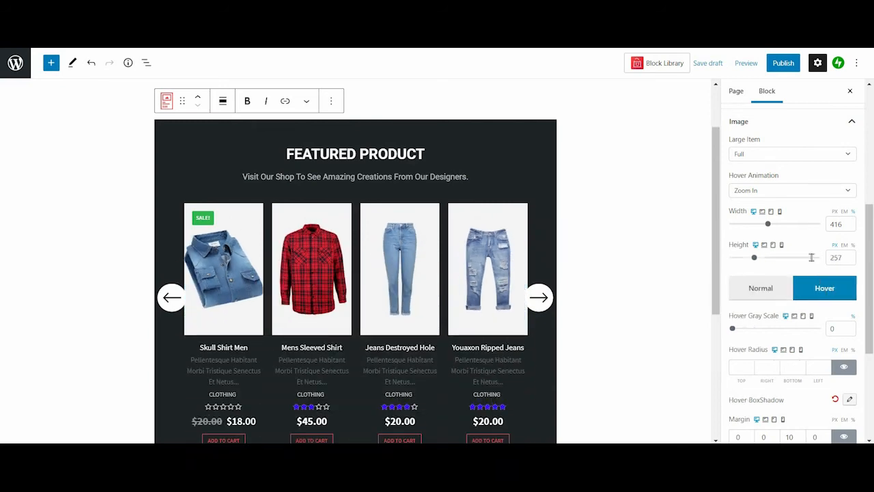
pyautogui.scroll(-2, 772, 185)
pyautogui.click(774, 185)
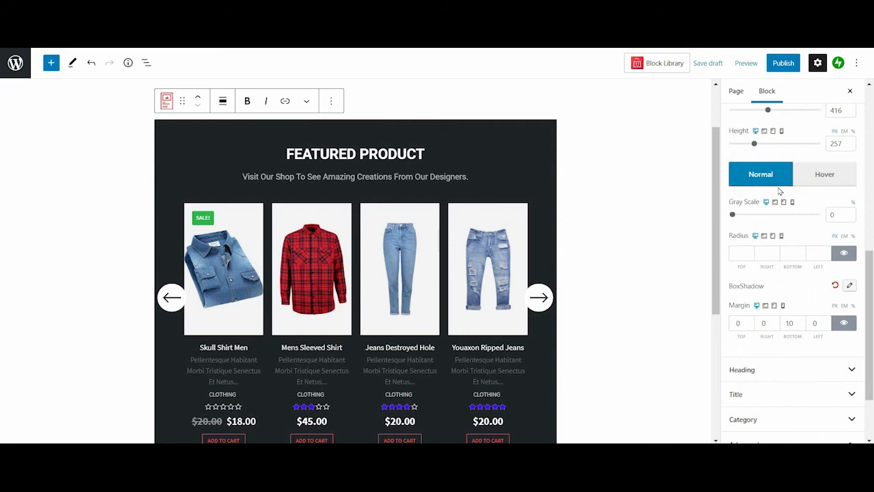
pyautogui.scroll(3, 779, 191)
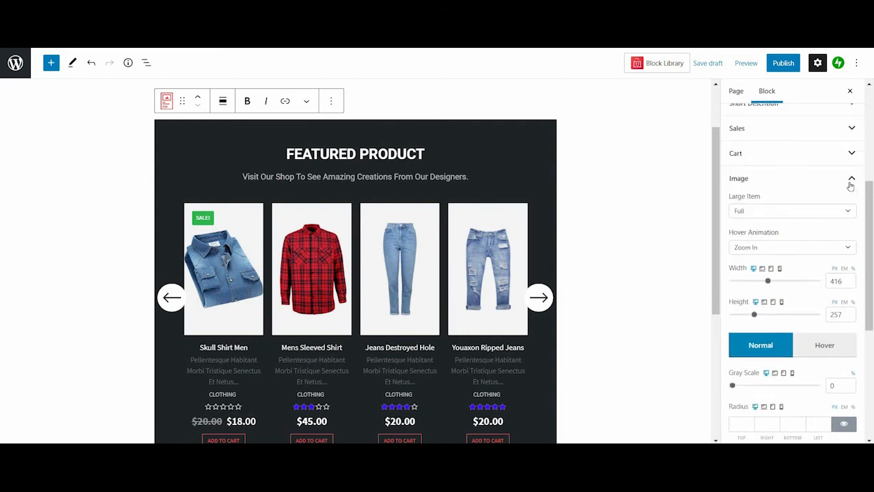
pyautogui.click(847, 179)
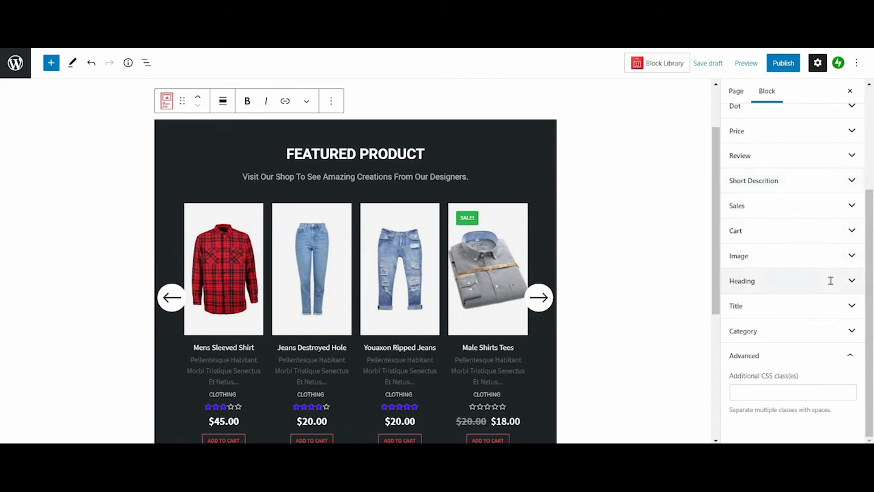
# Open the Heading settings, try the alignment options, and align the Featured Product heading to the left
pyautogui.click(831, 281)
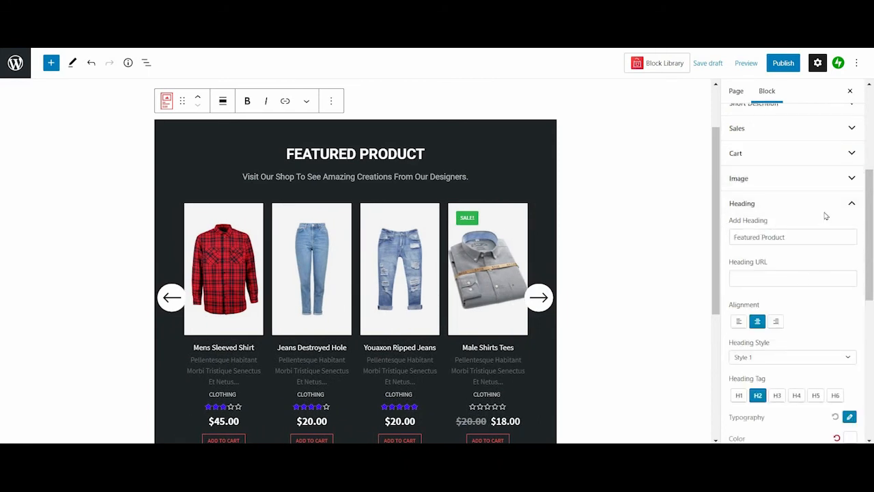
pyautogui.scroll(-3, 824, 214)
pyautogui.scroll(2, 871, 229)
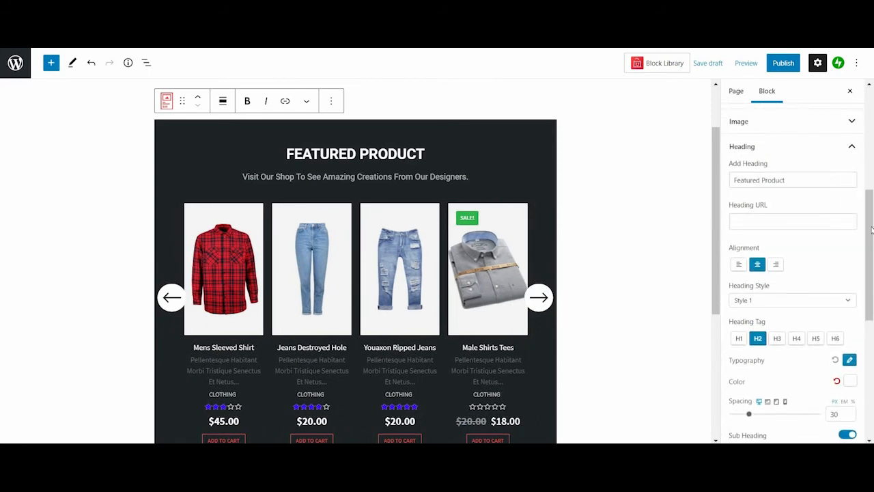
pyautogui.scroll(-1, 871, 233)
pyautogui.click(814, 149)
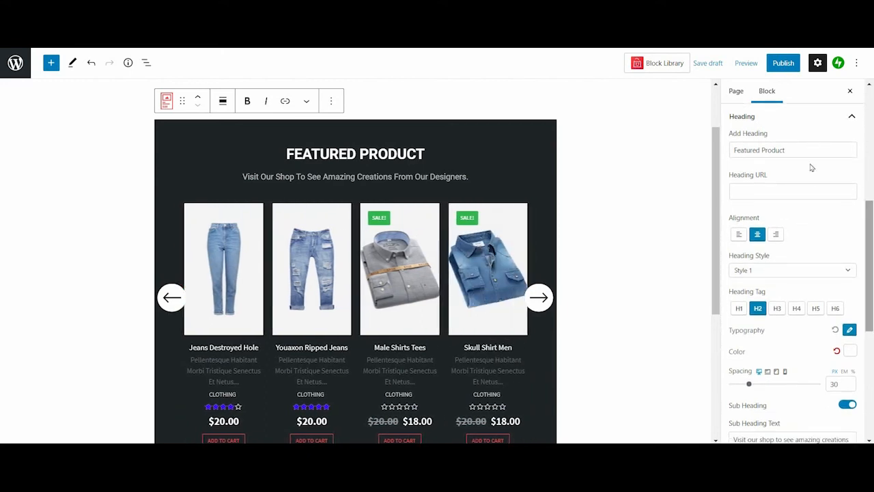
pyautogui.press('Tab')
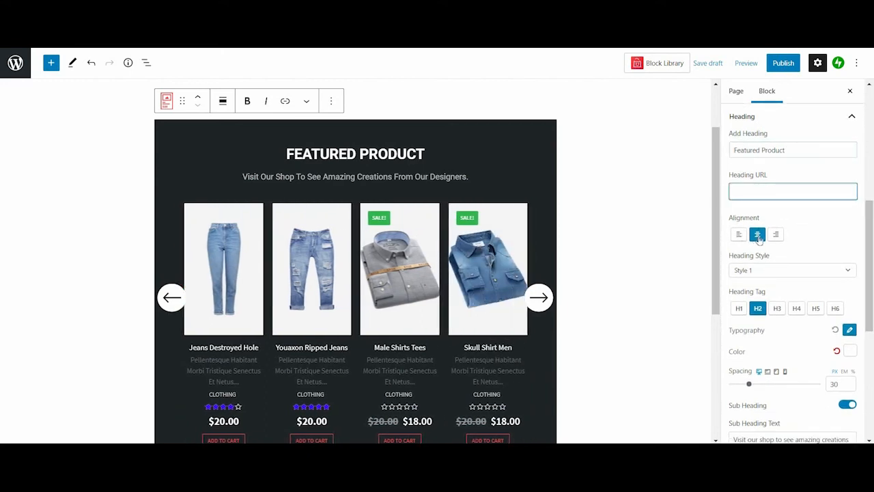
pyautogui.click(739, 235)
pyautogui.click(775, 234)
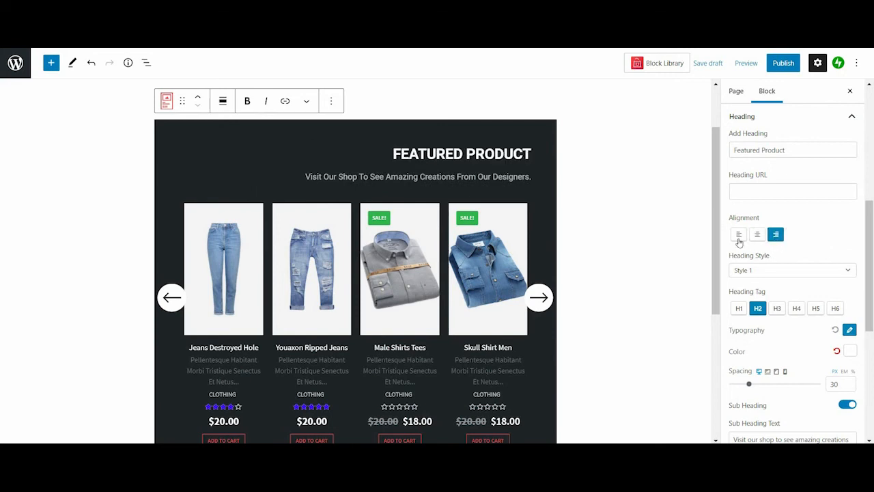
pyautogui.click(739, 234)
# Examine the available heading styles through Heading Style #20 and keep Style 1
pyautogui.click(756, 271)
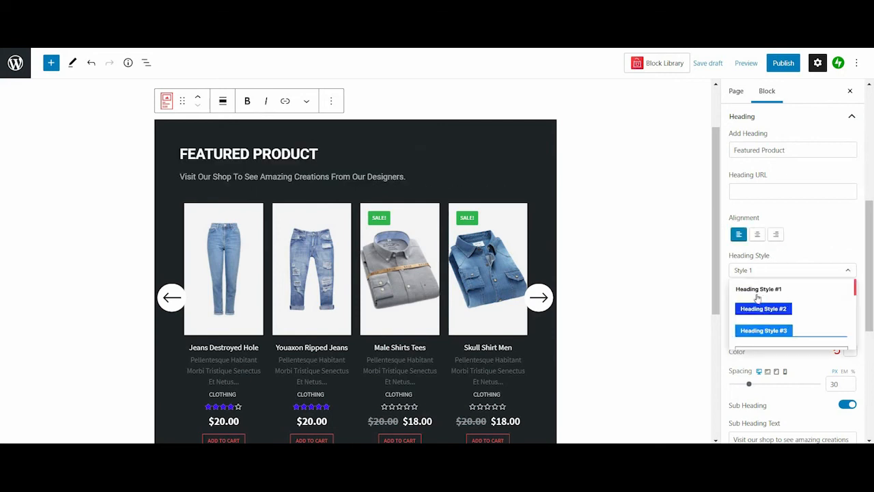
pyautogui.scroll(-2, 757, 301)
pyautogui.scroll(-5, 758, 300)
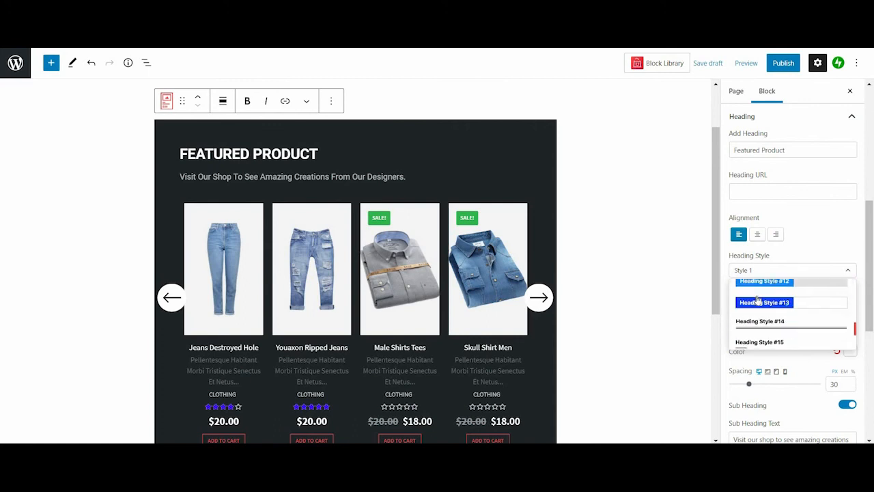
pyautogui.scroll(-3, 754, 324)
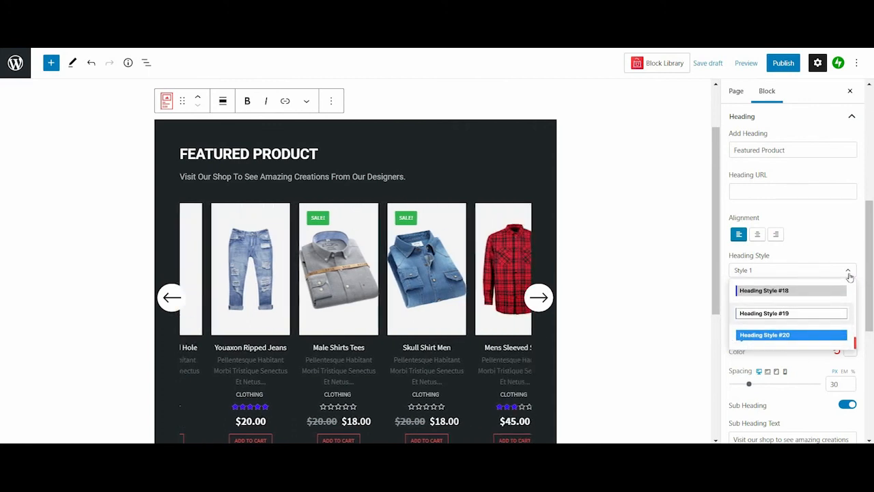
pyautogui.click(847, 277)
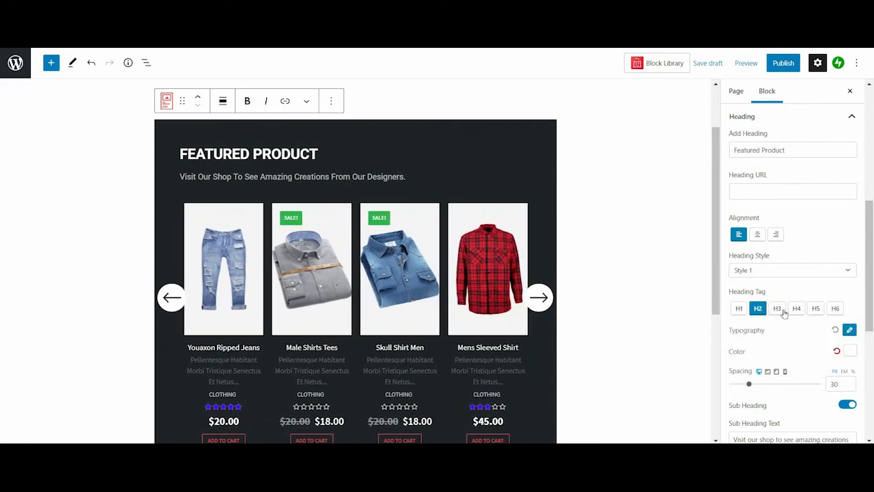
# Set the heading spacing to 19 and switch the sub heading off and back on
pyautogui.scroll(-2, 787, 311)
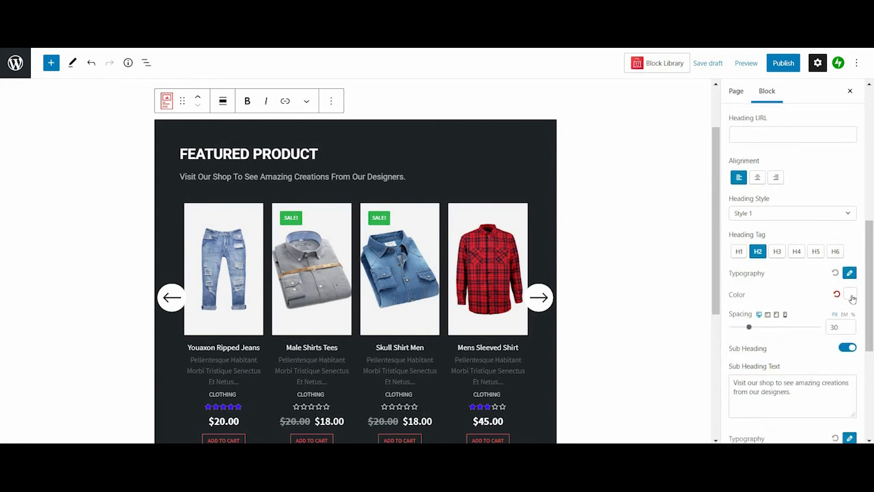
pyautogui.moveTo(761, 332); pyautogui.dragTo(742, 328)
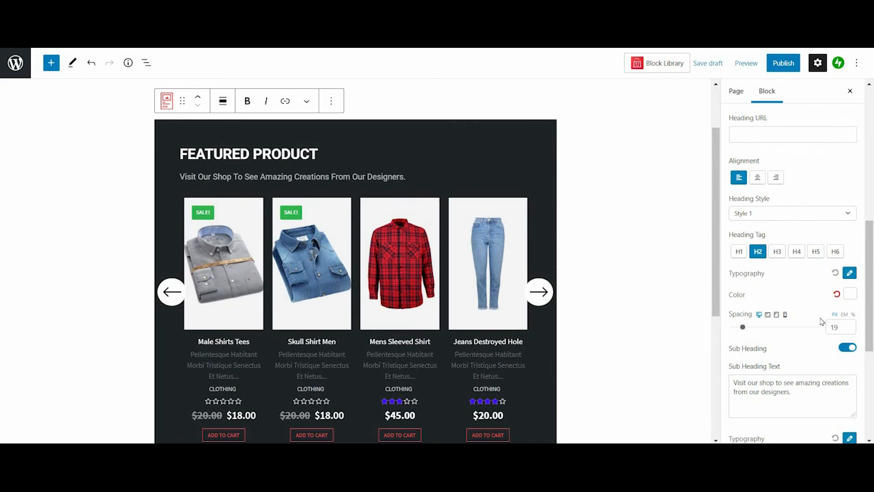
pyautogui.scroll(-2, 849, 303)
pyautogui.click(847, 291)
pyautogui.click(848, 292)
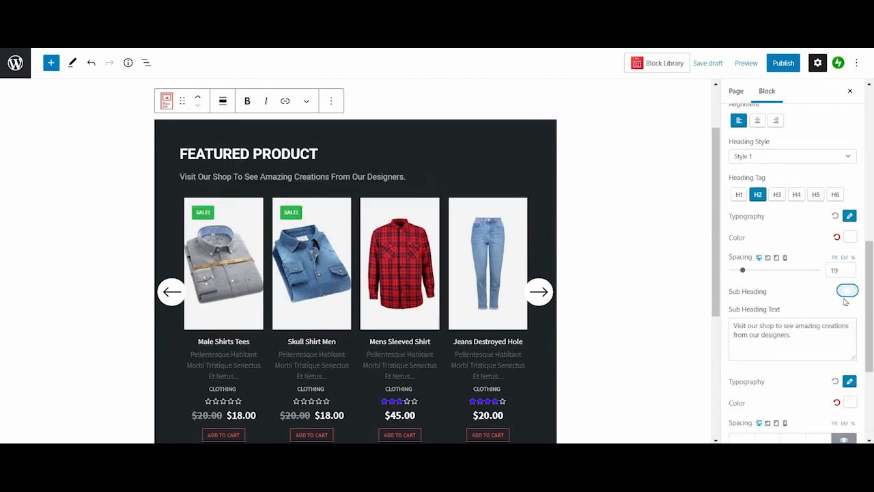
# Review the sub heading's text, typography, color and spacing options, and open the Title settings
pyautogui.scroll(-2, 845, 306)
pyautogui.scroll(-2, 845, 311)
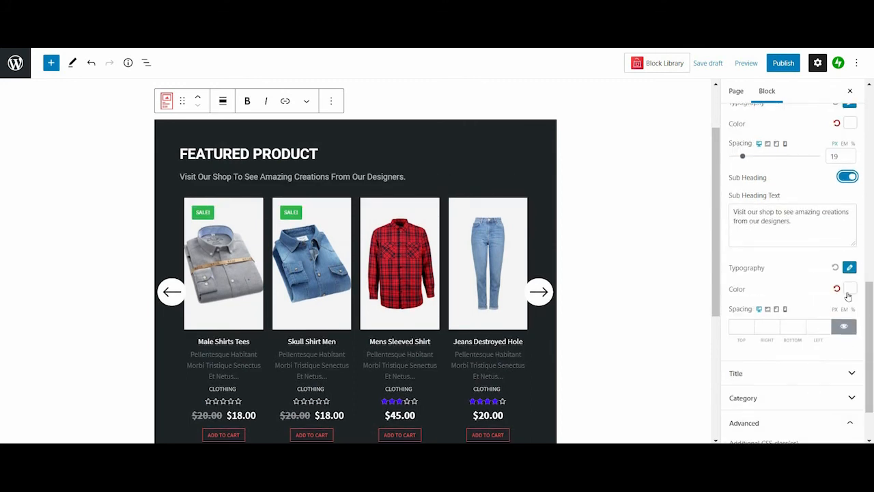
pyautogui.scroll(-2, 848, 301)
pyautogui.click(845, 305)
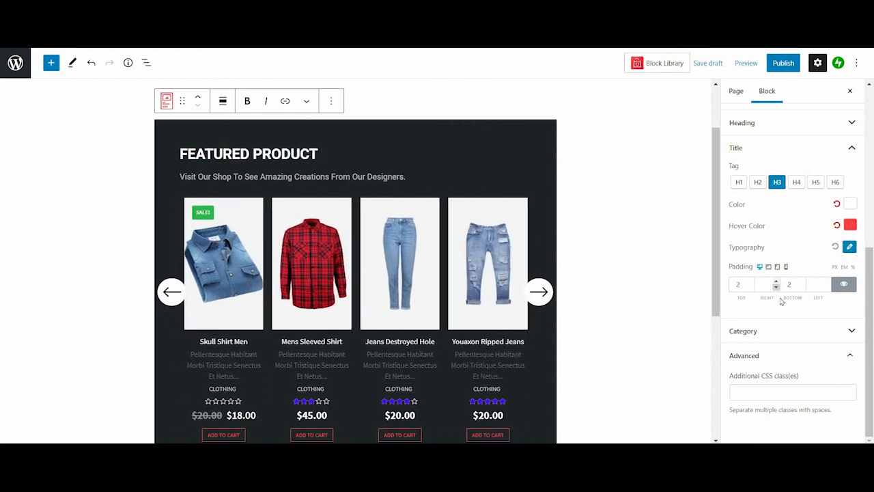
# Open the Category settings and set the category position to Over Image(Top Left)
pyautogui.click(840, 332)
pyautogui.scroll(3, 749, 165)
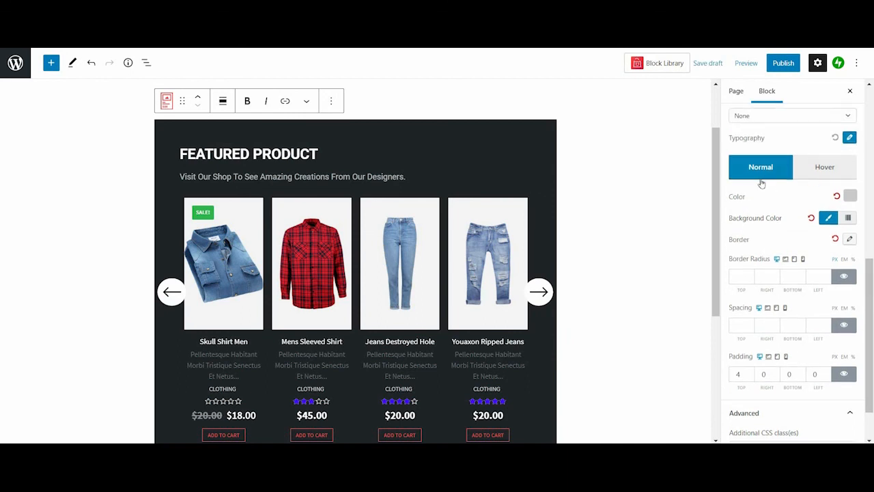
pyautogui.click(781, 175)
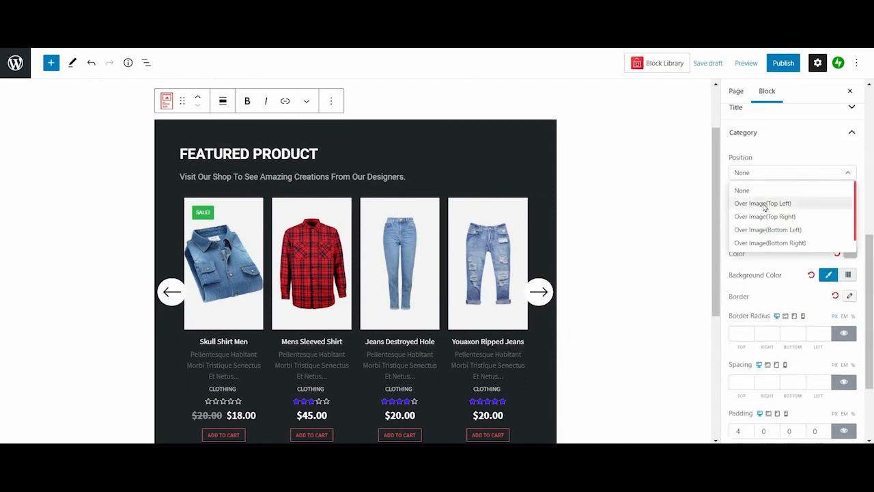
pyautogui.click(764, 203)
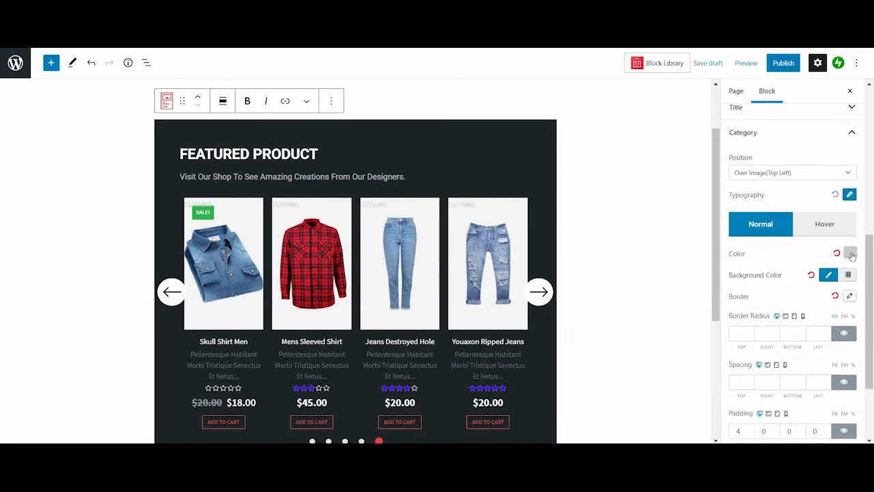
# Try transparency, red and blue on the category text's normal color, and set it to dark gray
pyautogui.click(839, 182)
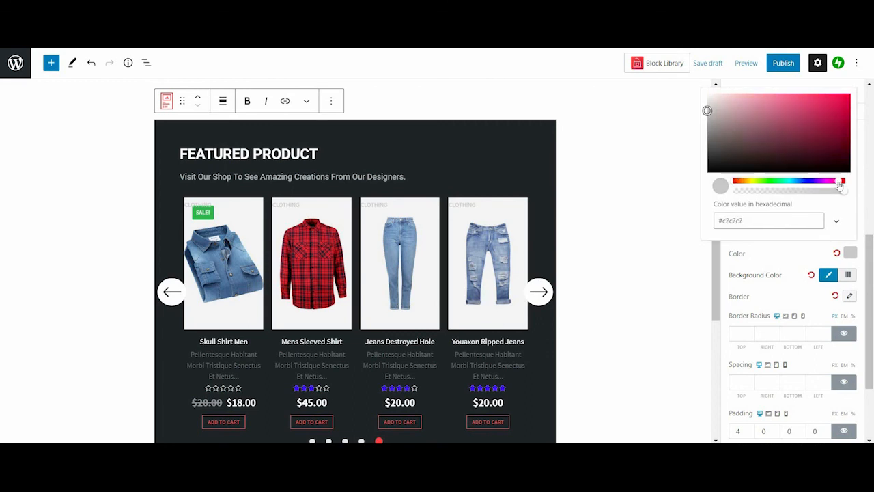
pyautogui.moveTo(844, 192); pyautogui.dragTo(725, 192)
pyautogui.click(747, 181)
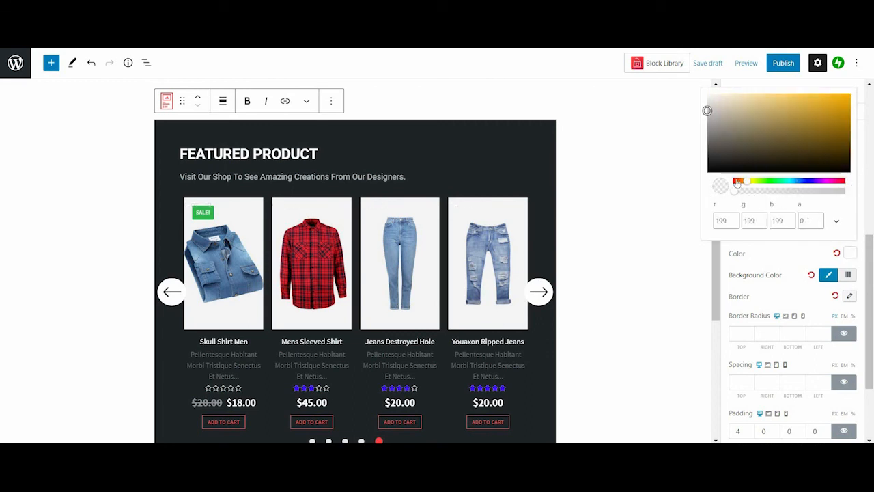
pyautogui.moveTo(860, 181); pyautogui.dragTo(847, 192)
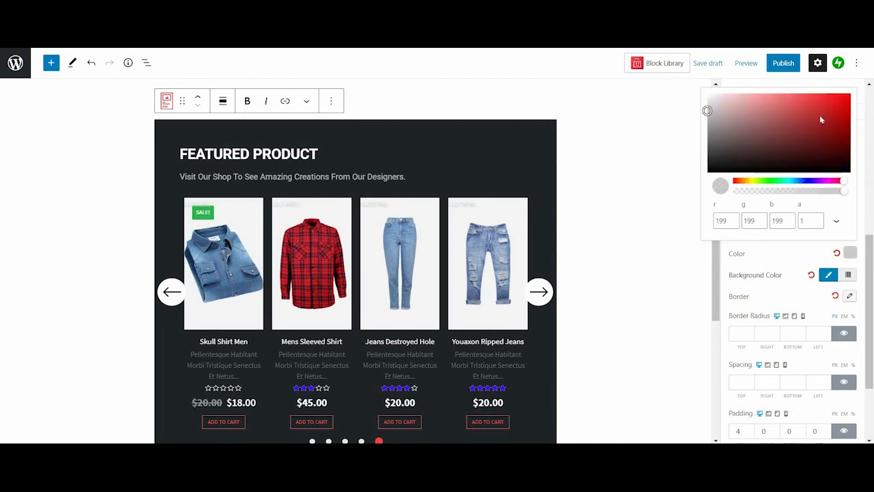
pyautogui.moveTo(821, 120); pyautogui.dragTo(842, 108)
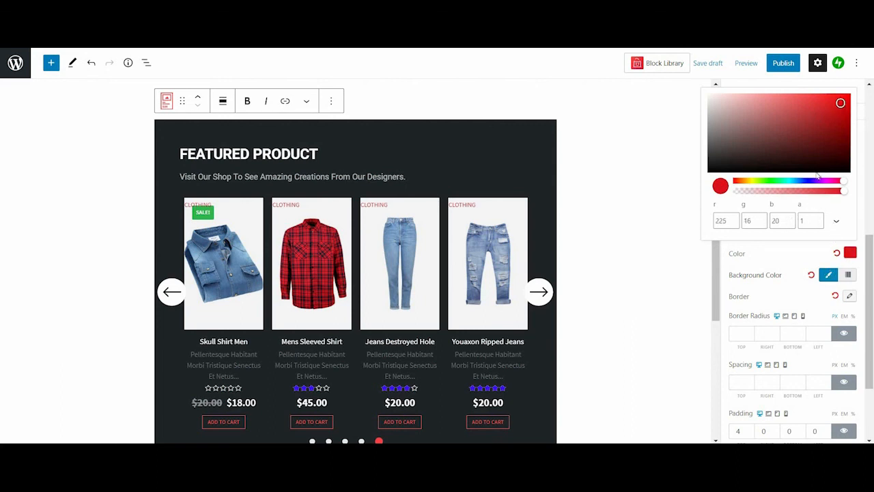
pyautogui.click(807, 181)
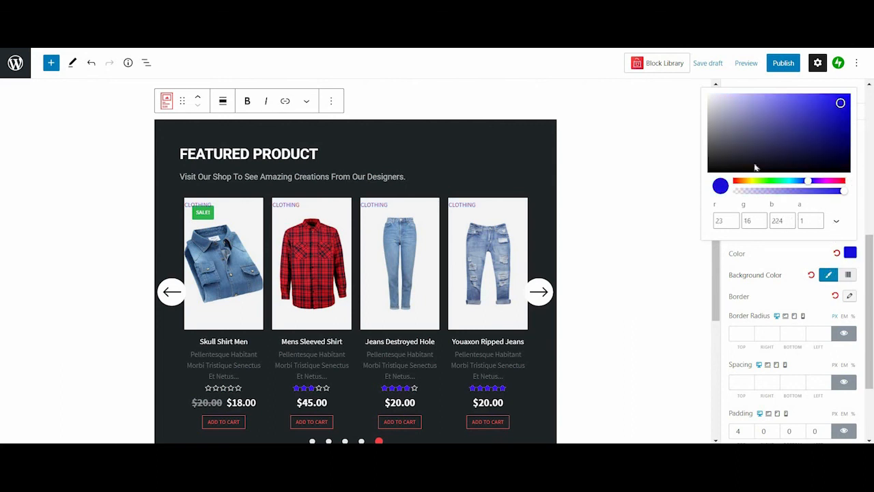
pyautogui.click(776, 144)
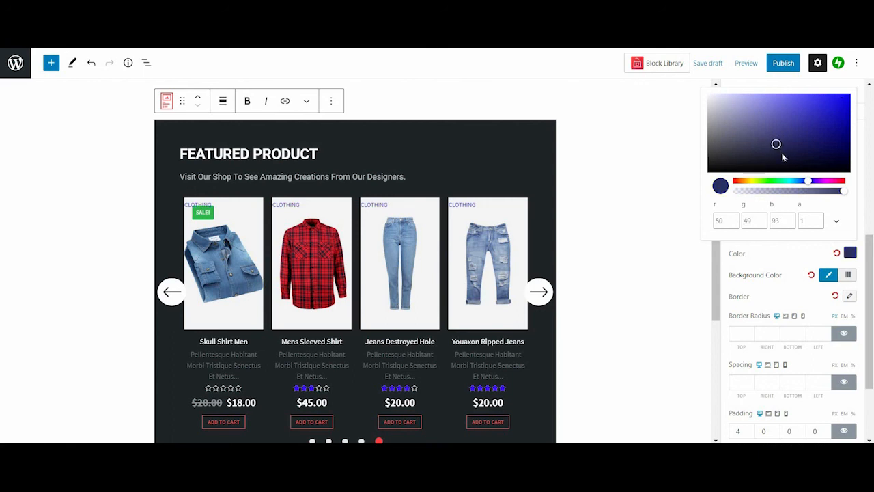
pyautogui.click(708, 143)
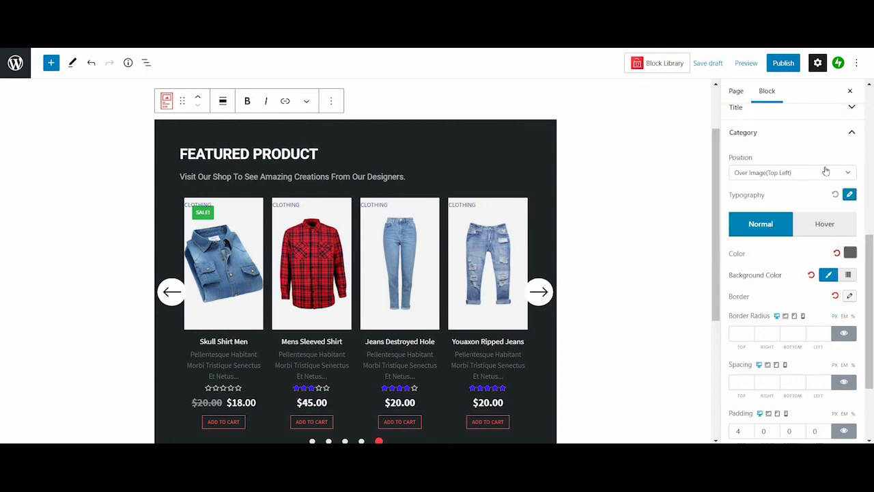
# Set the category position to None and review the category's hover color, border, spacing and padding options
pyautogui.click(785, 174)
pyautogui.click(786, 190)
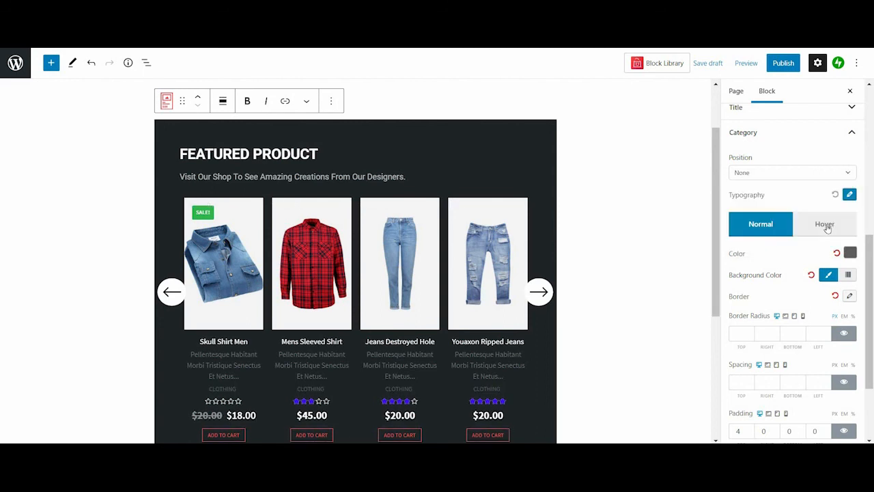
pyautogui.click(819, 228)
pyautogui.scroll(-1, 808, 251)
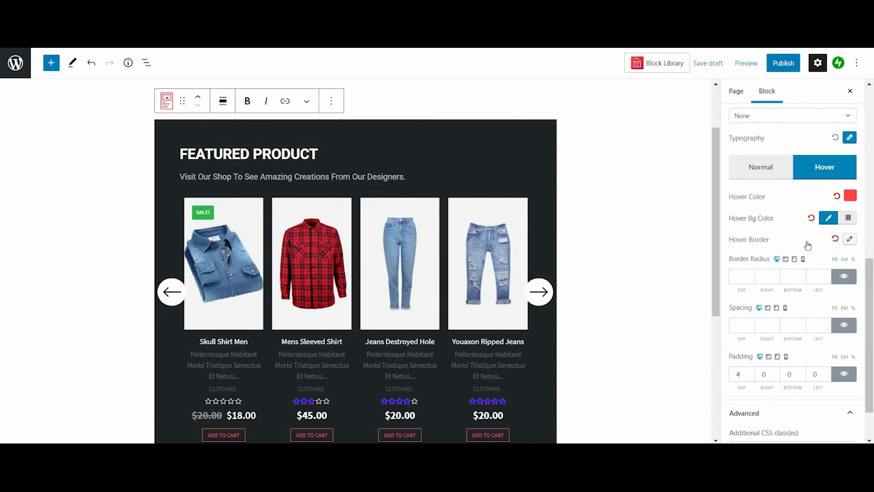
pyautogui.scroll(-1, 808, 274)
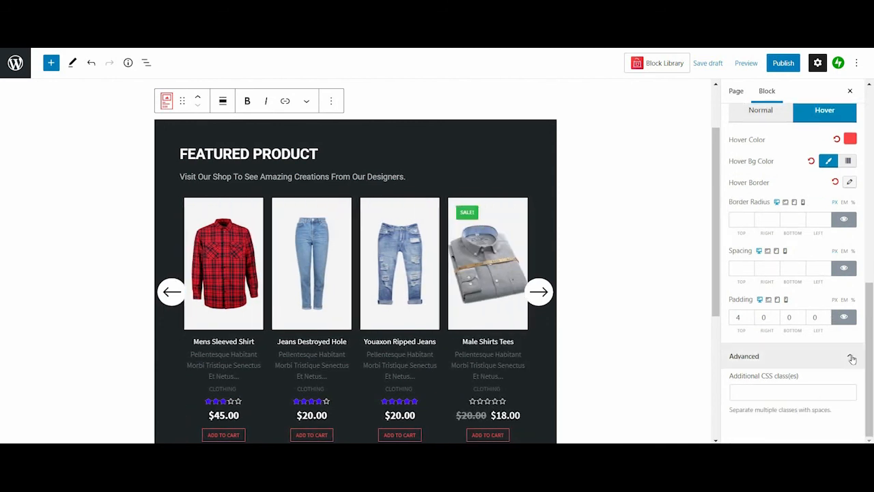
# Collapse and reopen the Advanced settings to examine the Additional CSS class(es) option, and return to the Category settings
pyautogui.click(853, 361)
pyautogui.click(849, 415)
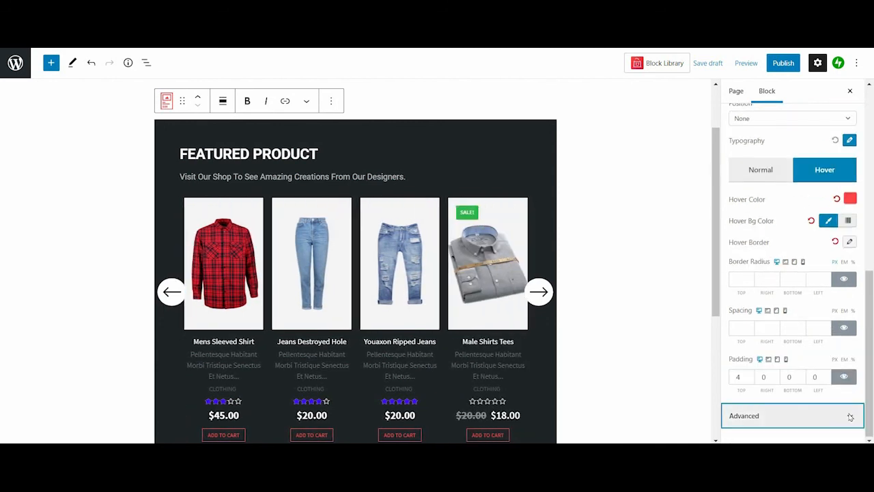
pyautogui.scroll(-1, 786, 399)
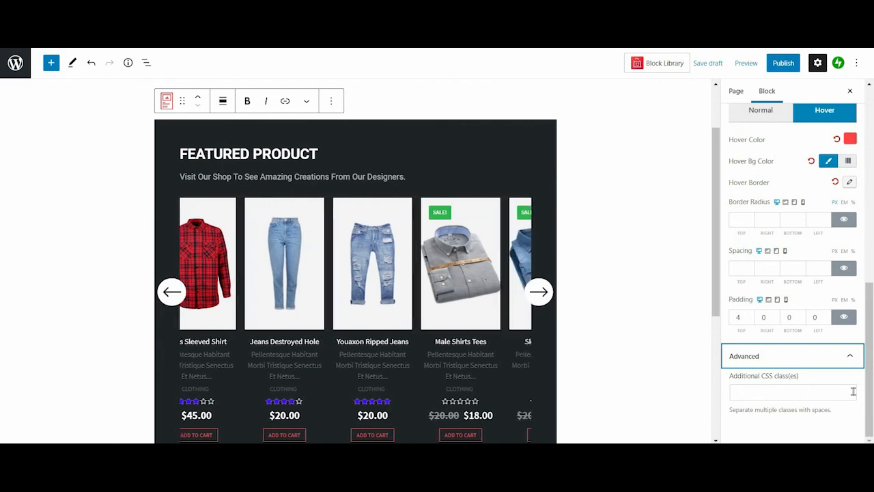
pyautogui.scroll(10, 845, 389)
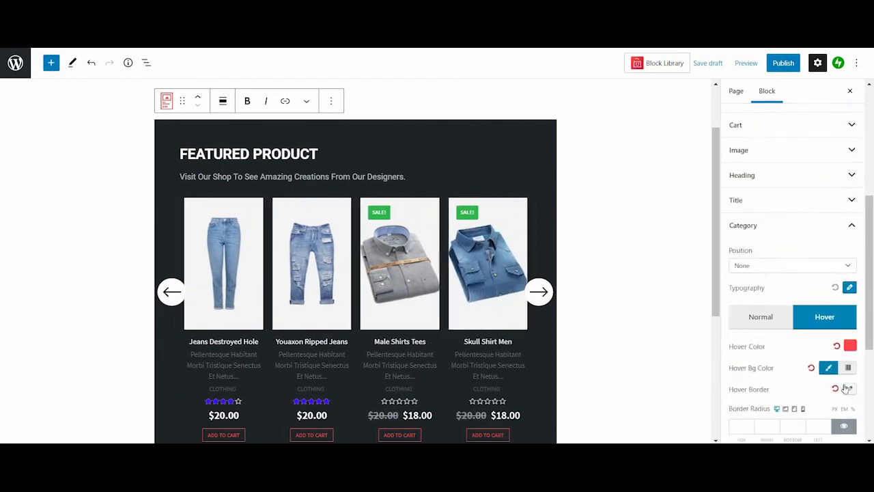
# Switch to the block's Advanced settings and review the General options for ID, z-index, margin, padding, background, border, box shadow and border radius
pyautogui.click(841, 156)
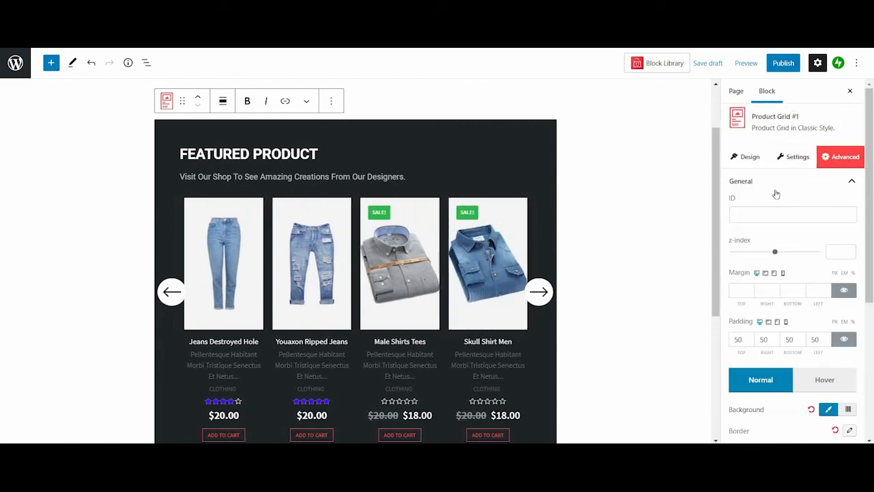
pyautogui.scroll(-1, 847, 186)
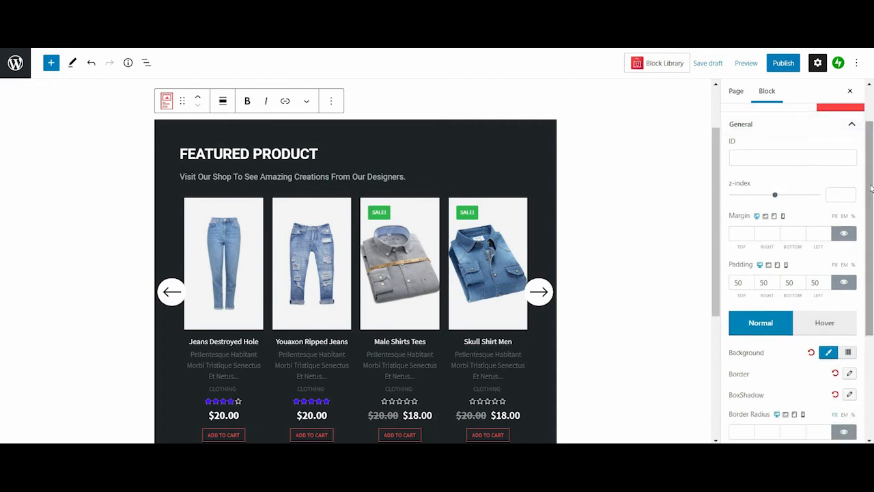
pyautogui.scroll(-1, 834, 197)
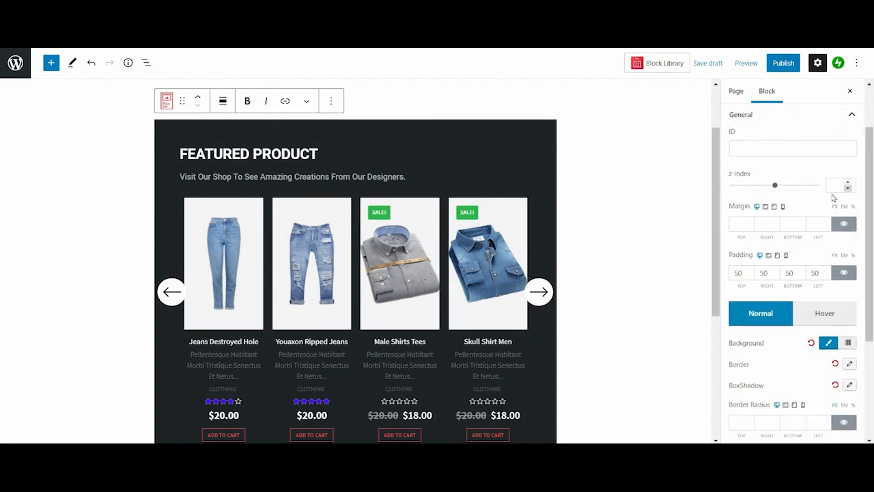
pyautogui.scroll(-1, 834, 197)
pyautogui.scroll(-3, 824, 288)
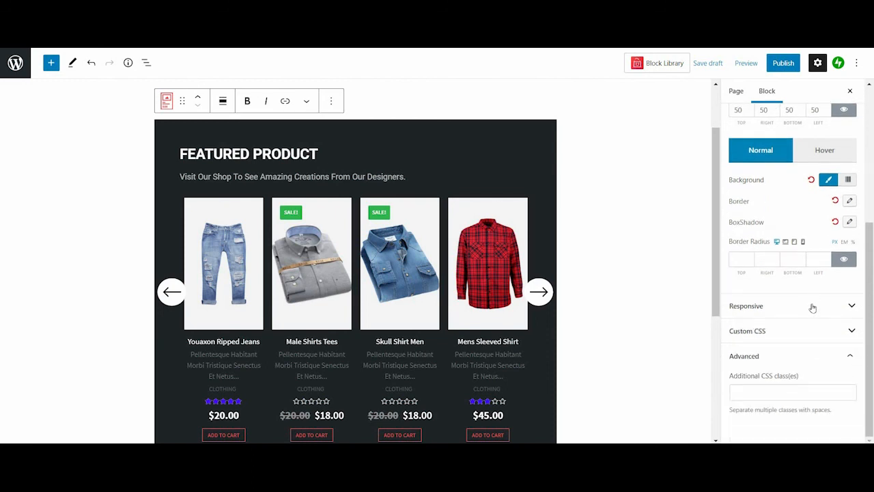
# Expand the Responsive settings to examine the options for hiding the block per device, and open the Custom CSS settings
pyautogui.click(813, 306)
pyautogui.scroll(-1, 813, 308)
pyautogui.scroll(-2, 809, 317)
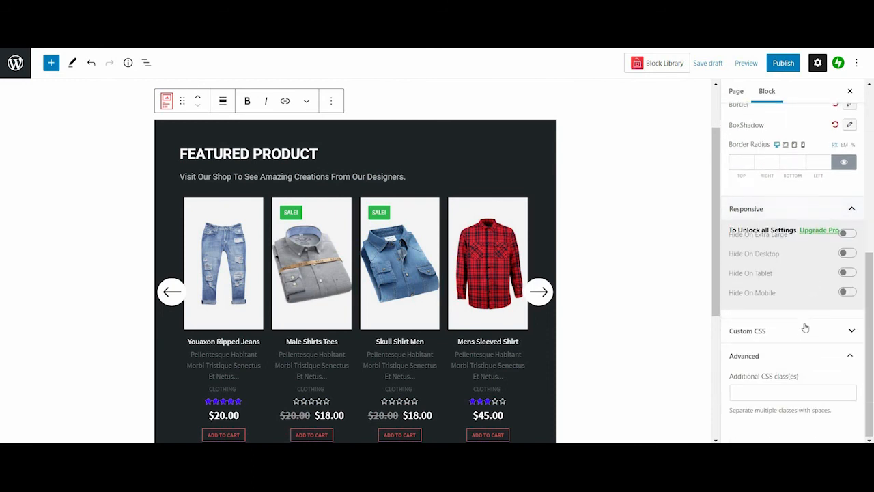
pyautogui.click(804, 332)
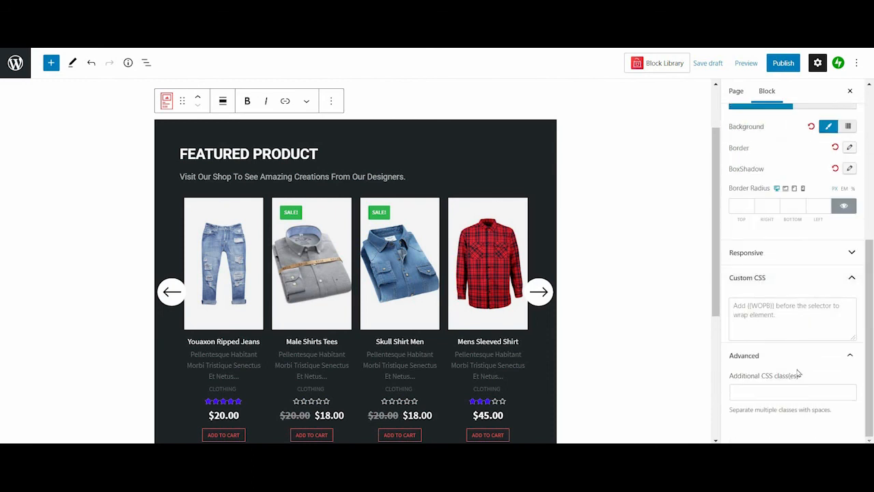